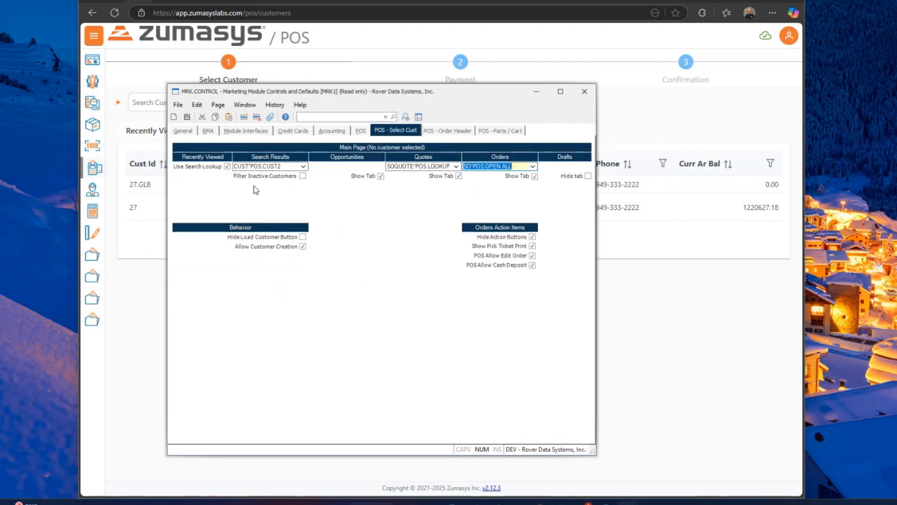
# - Review the POS order header, parts/cart and general POS settings in the marketing module controls
pyautogui.click(444, 132)
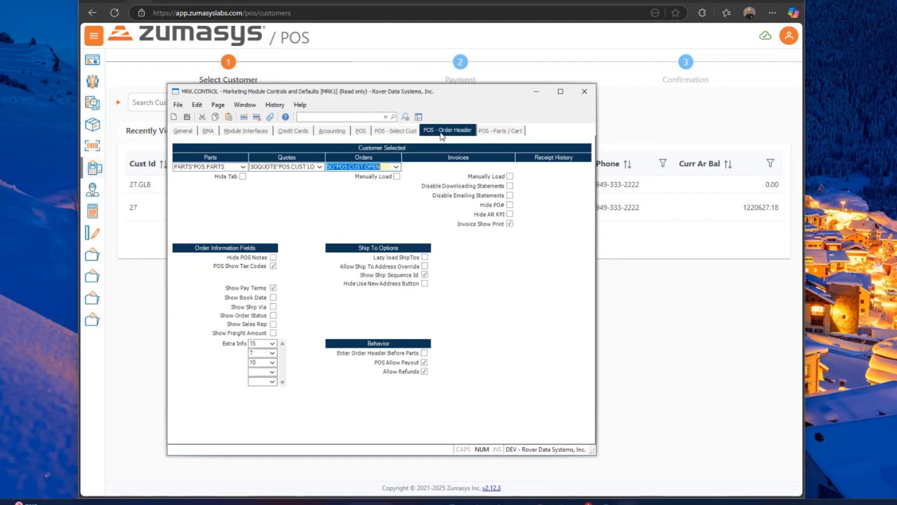
pyautogui.click(504, 129)
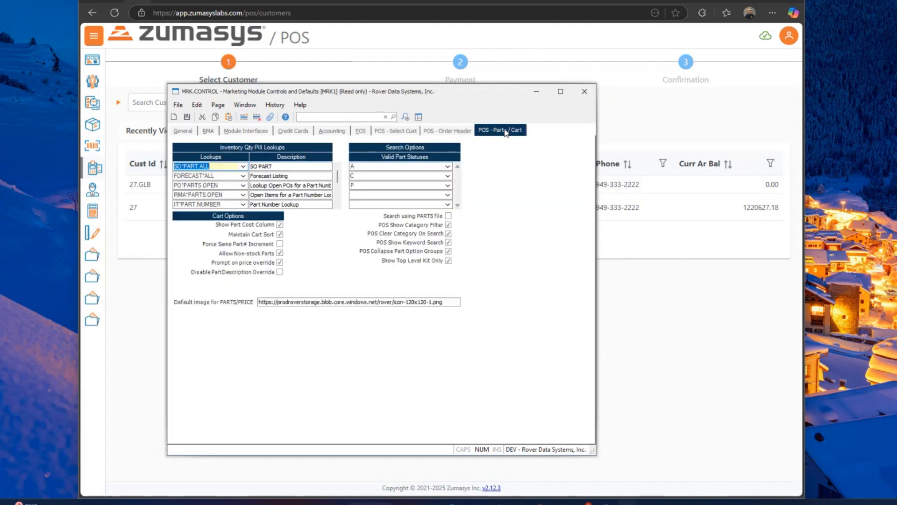
pyautogui.click(387, 130)
pyautogui.hotkey('ctrl', 'shift', 'Tab')
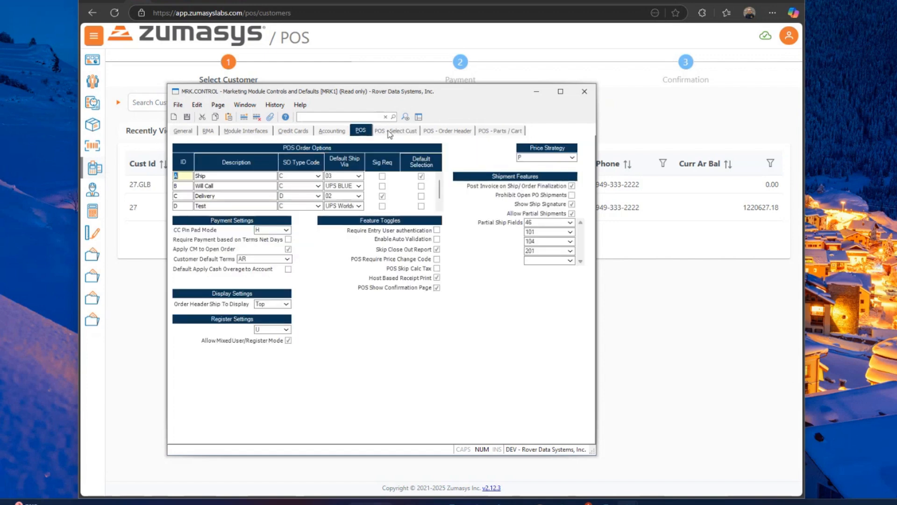
# - Move the marketing controls window aside and review its POS customer-selection settings against the POS customer page
pyautogui.moveTo(400, 97); pyautogui.dragTo(256, 139)
pyautogui.click(310, 133)
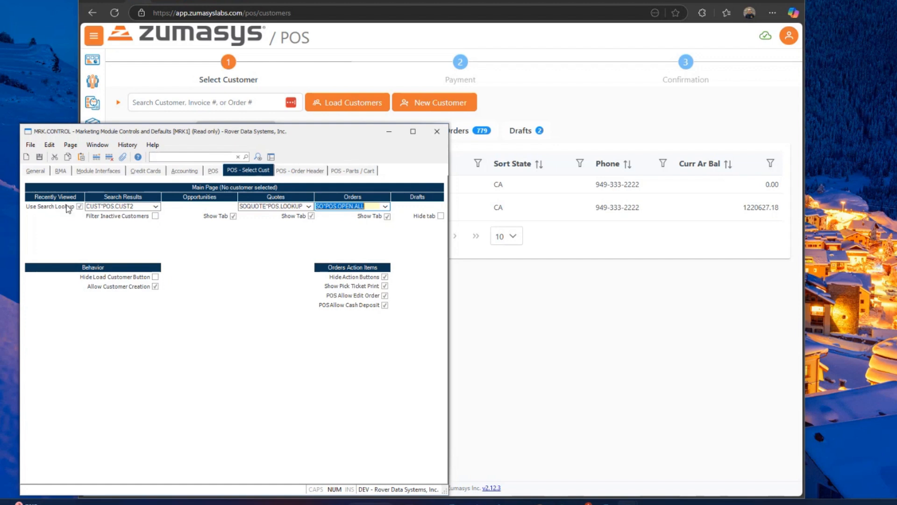
pyautogui.click(262, 118)
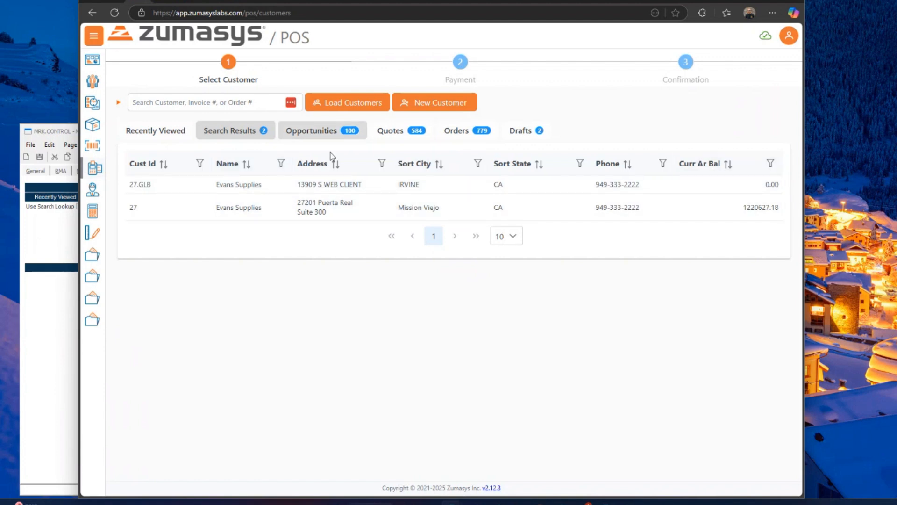
# - View the recently viewed customers in POS and examine the display fields of the POS.CUST2 lookup definition
pyautogui.click(145, 134)
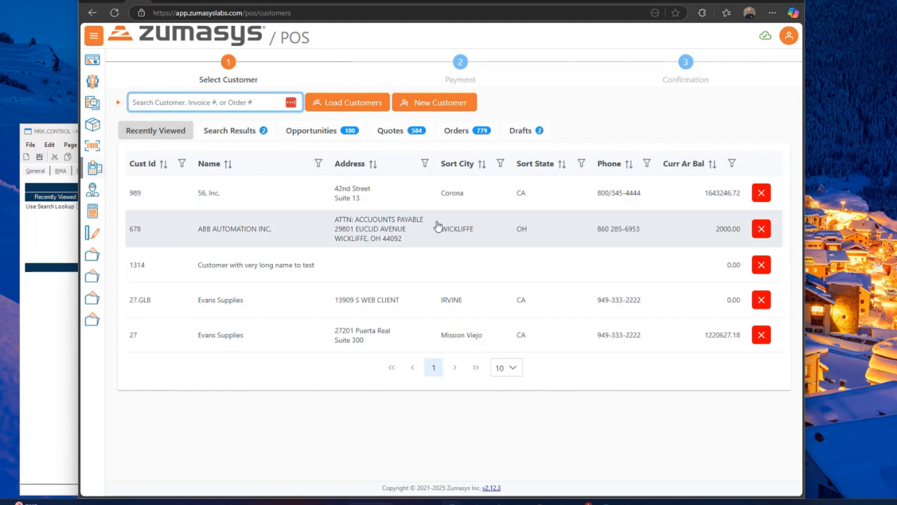
pyautogui.click(32, 335)
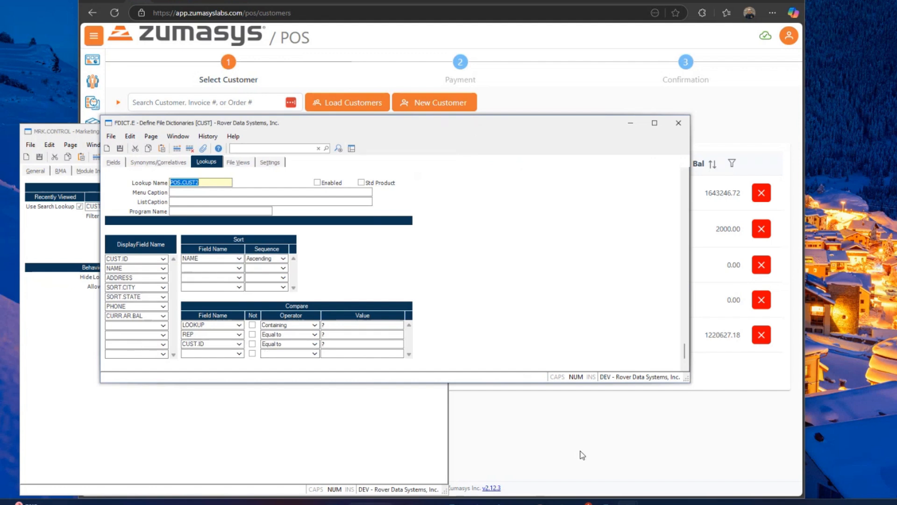
pyautogui.click(653, 413)
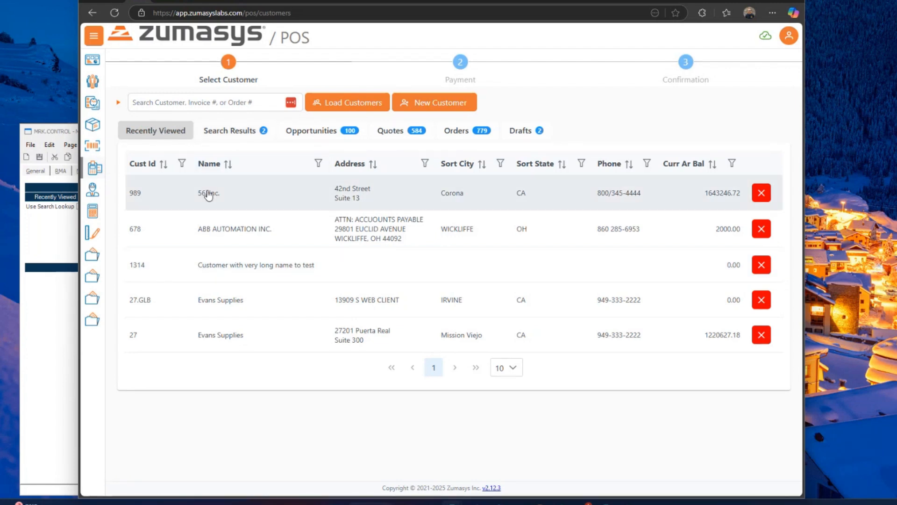
# - Start an order transaction for customer 56, Inc. and show the customer's invoices
pyautogui.click(235, 201)
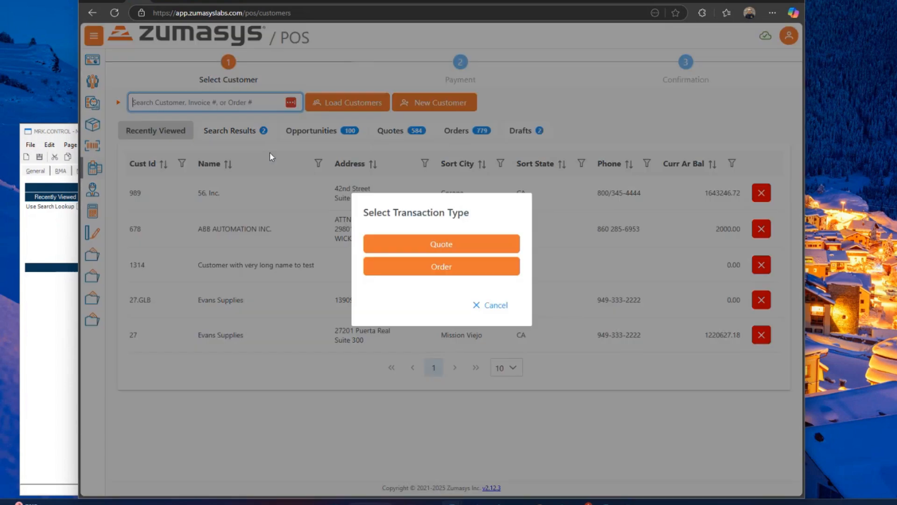
pyautogui.click(440, 267)
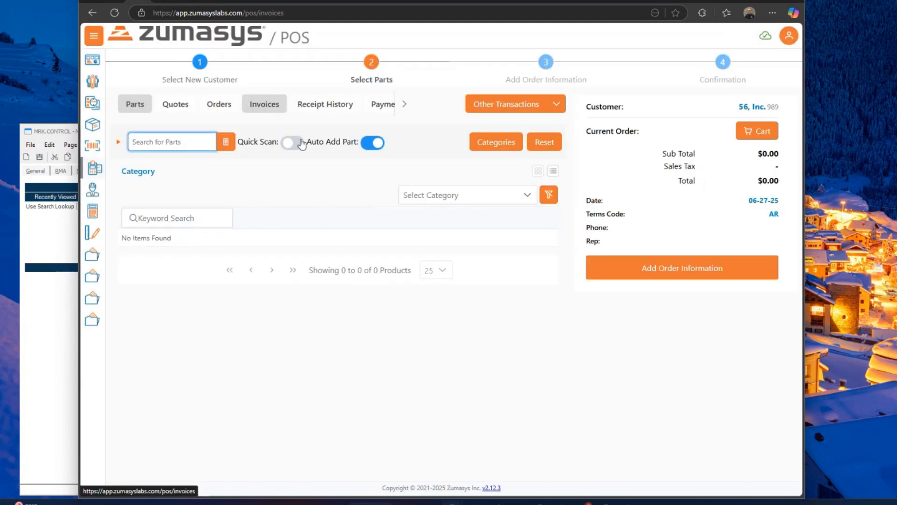
pyautogui.click(264, 104)
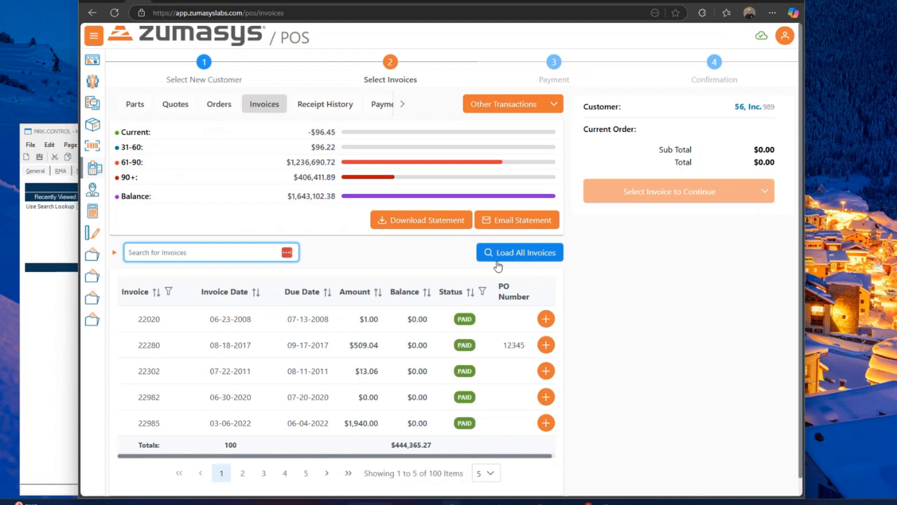
# - Filter the customer's invoice list by status to show only outstanding invoices
pyautogui.click(482, 292)
pyautogui.click(524, 317)
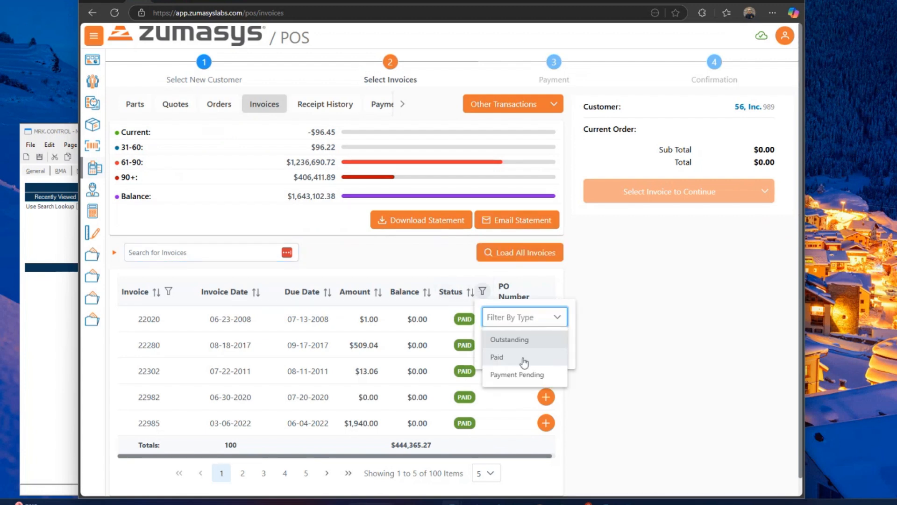
pyautogui.click(517, 349)
pyautogui.click(517, 349)
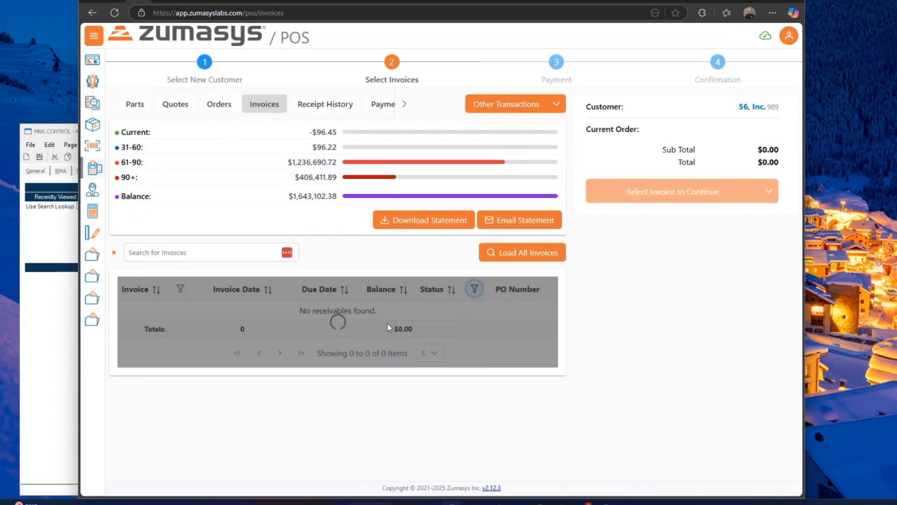
# - Add the outstanding $363.13 invoice to the payment and enter a cash amount of 400
pyautogui.click(463, 325)
pyautogui.click(661, 238)
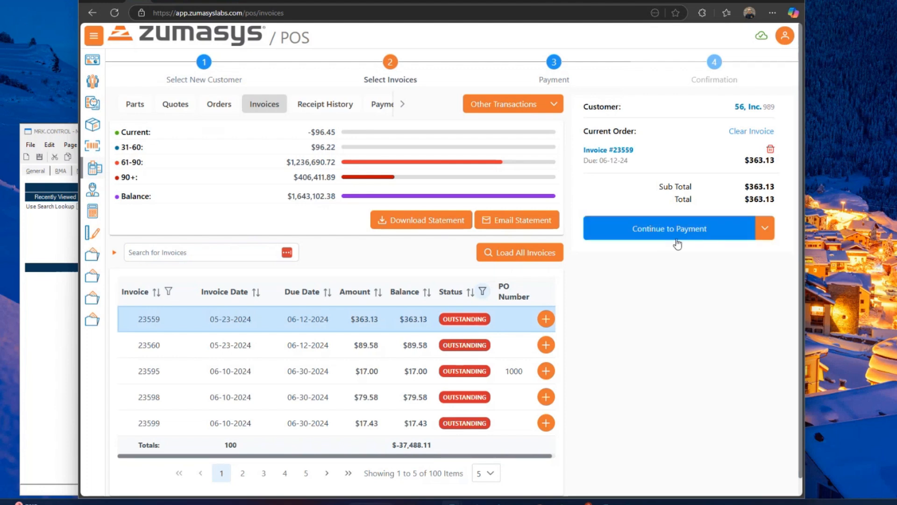
pyautogui.click(481, 180)
pyautogui.doubleClick(464, 259)
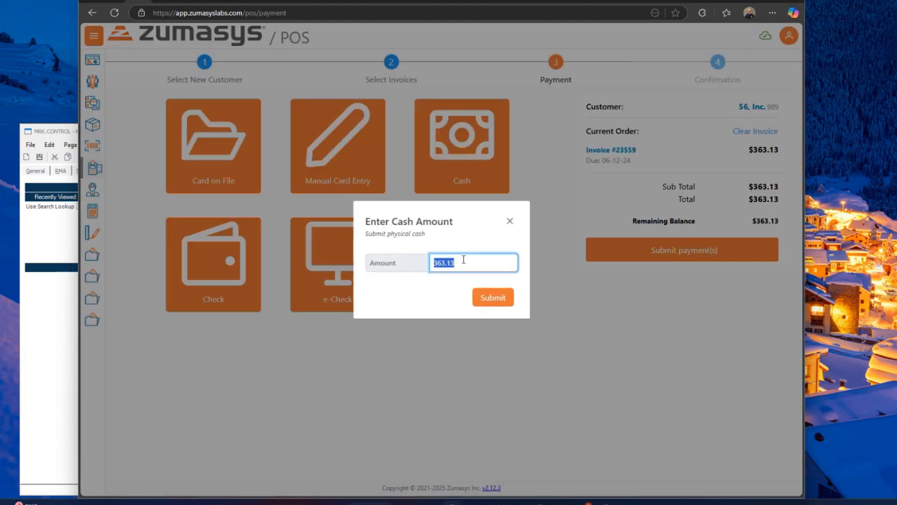
pyautogui.write('400')
pyautogui.click(492, 301)
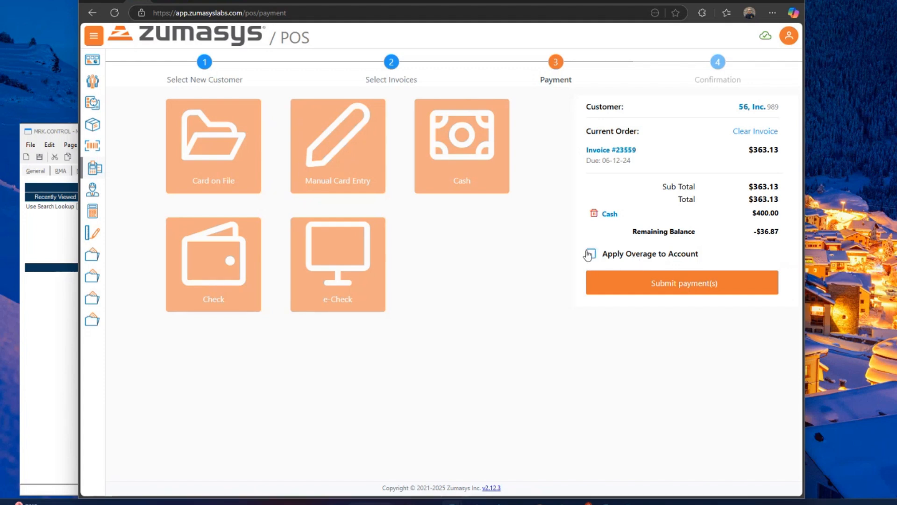
# - Show the POS payment settings in the marketing controls beside the payment page to examine the default cash overage option
pyautogui.click(45, 131)
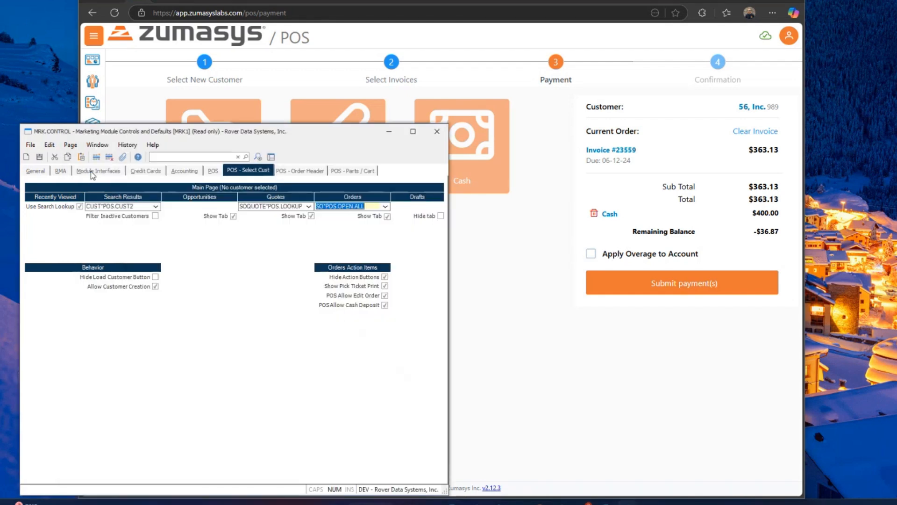
pyautogui.click(215, 171)
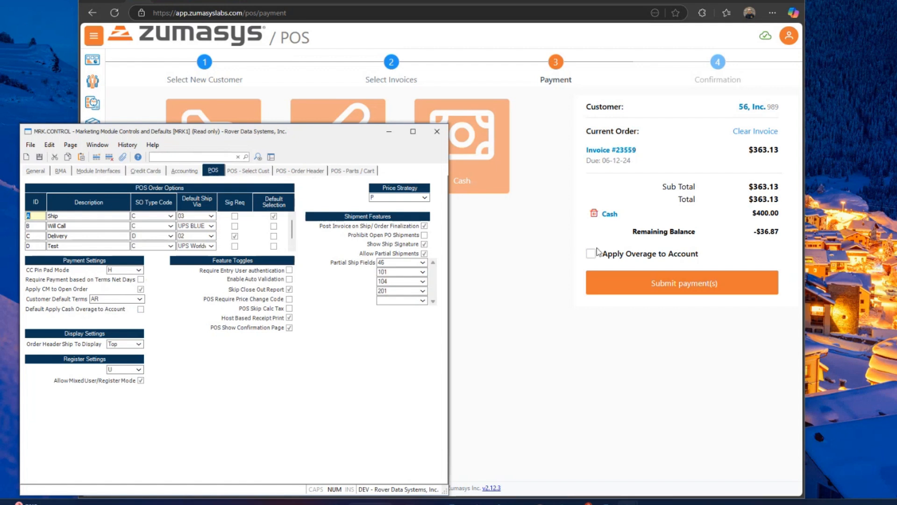
pyautogui.moveTo(188, 130); pyautogui.dragTo(178, 130)
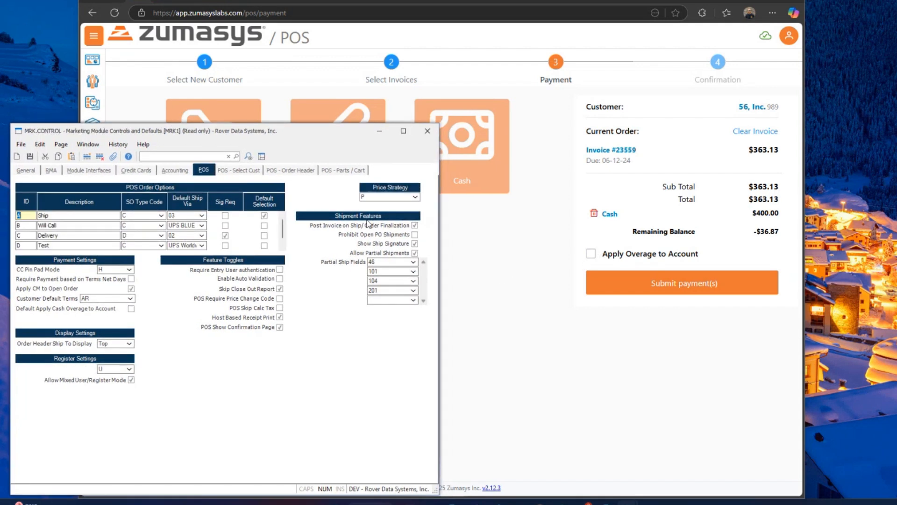
# - Switch to part CAP-10 in Inventory and place the inventory control's web lookup settings over it for review
pyautogui.click(461, 254)
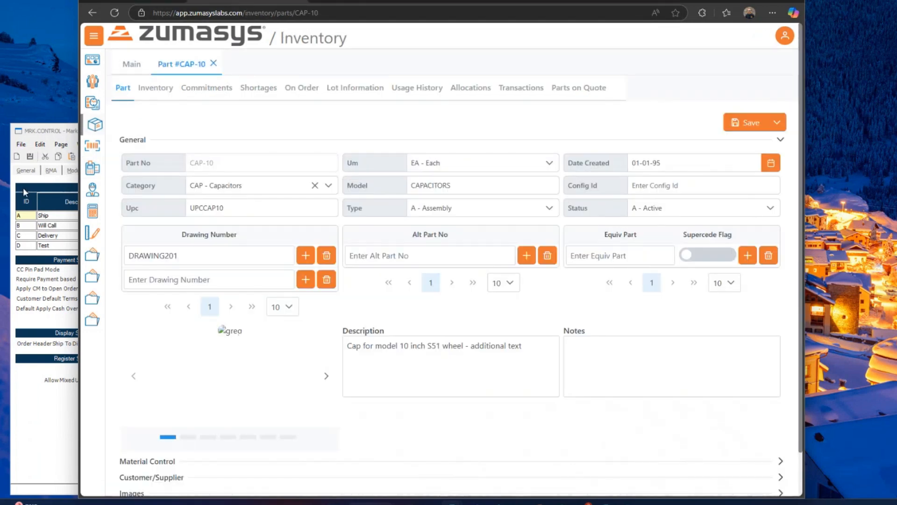
pyautogui.click(68, 132)
pyautogui.click(384, 133)
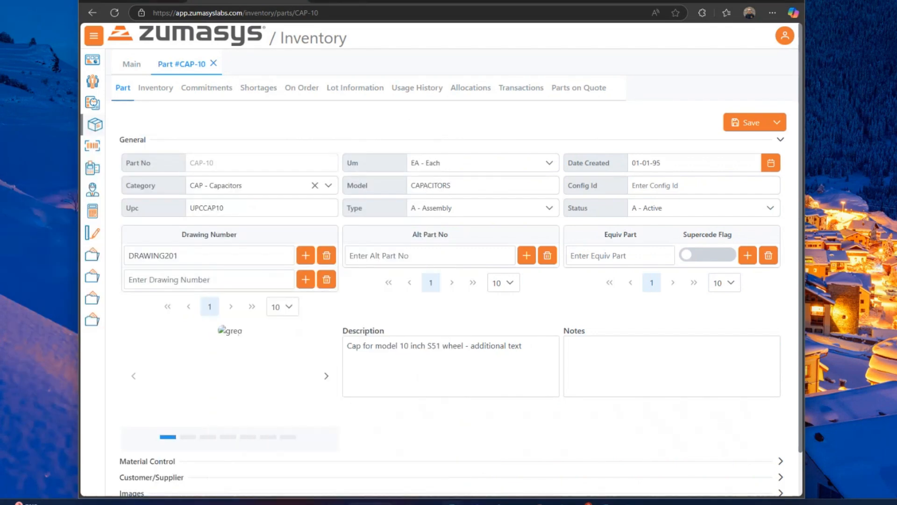
pyautogui.moveTo(0, 194); pyautogui.dragTo(275, 182)
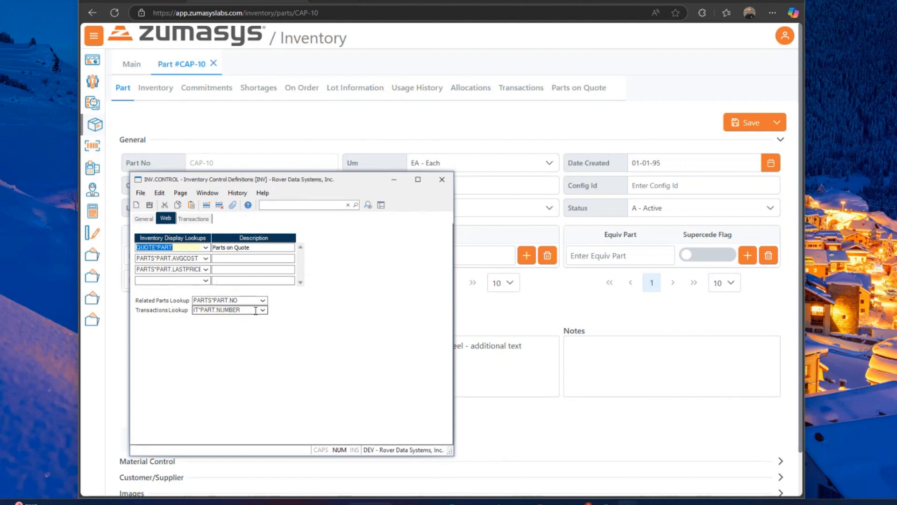
# - Examine part CAP-10's inventory transactions, paging through the list to page 10
pyautogui.click(527, 92)
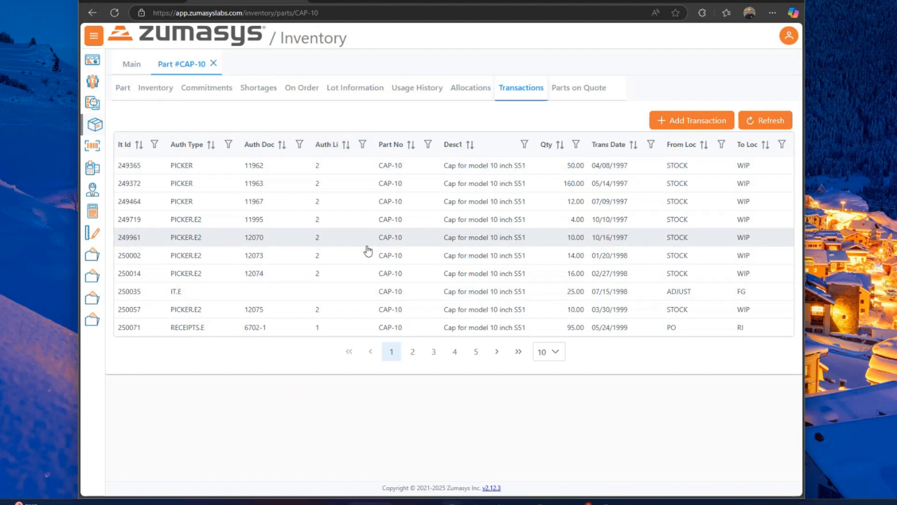
pyautogui.click(497, 353)
pyautogui.click(497, 353)
pyautogui.click(497, 352)
pyautogui.click(497, 352)
pyautogui.click(497, 353)
pyautogui.click(497, 353)
pyautogui.click(497, 353)
pyautogui.click(497, 353)
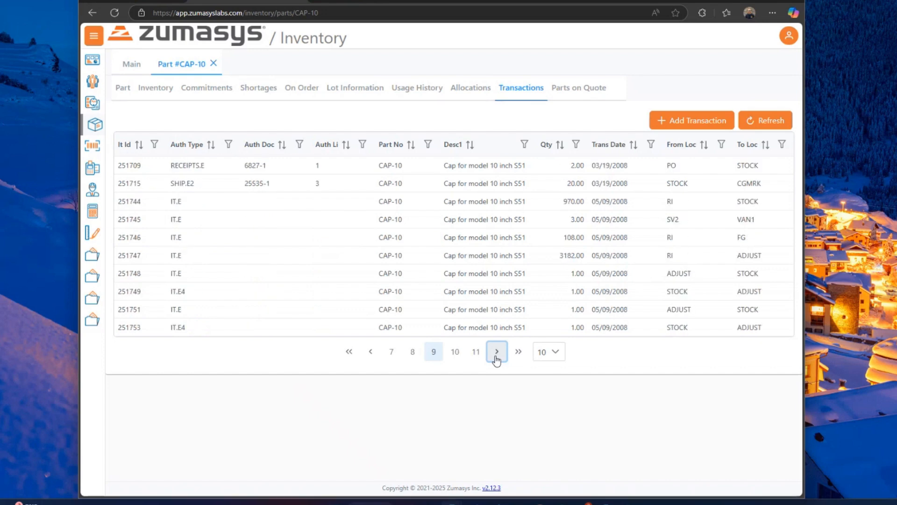
pyautogui.click(497, 353)
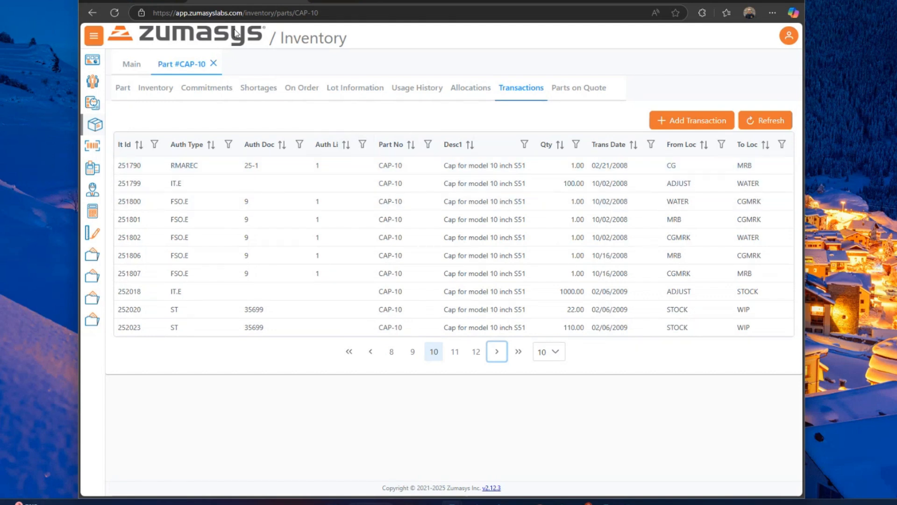
# - Switch to the Rover Customers page and bring up the marketing controls to examine the customer inquiry lookup settings
pyautogui.click(178, 0)
pyautogui.click(220, 0)
pyautogui.click(280, 2)
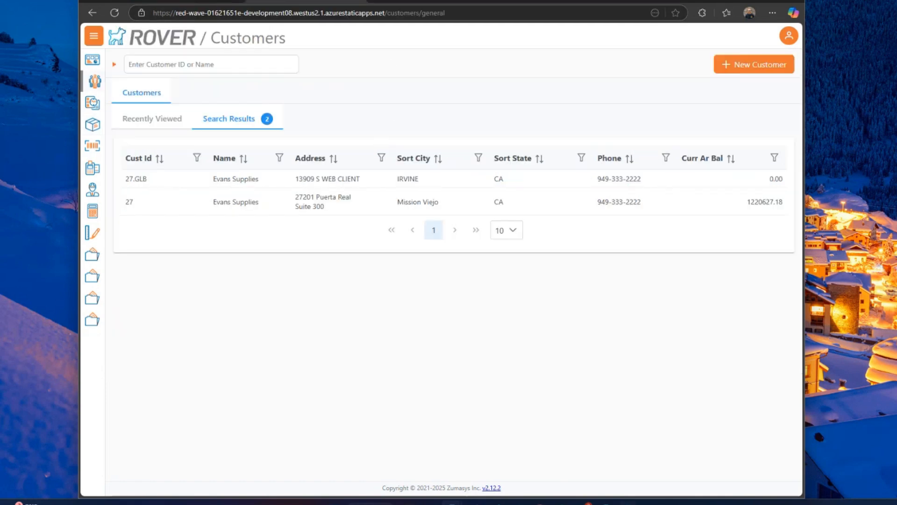
pyautogui.moveTo(626, 502)
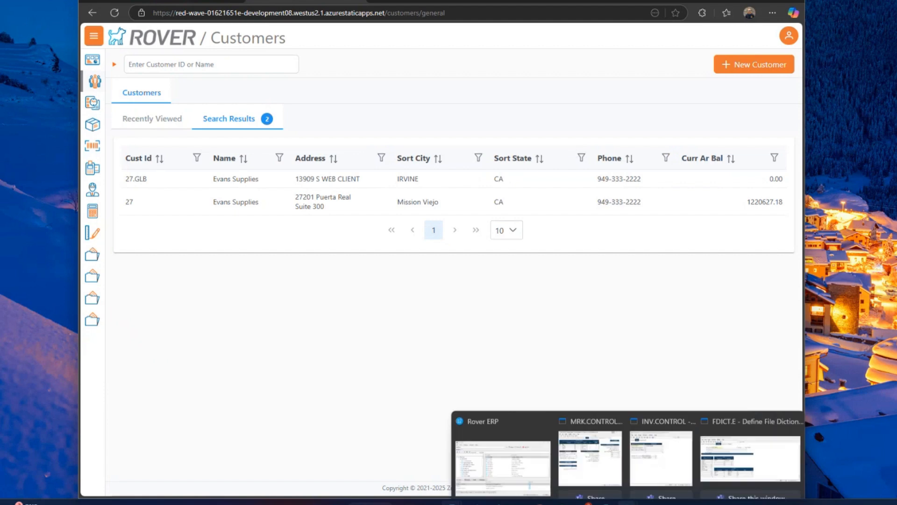
pyautogui.click(592, 440)
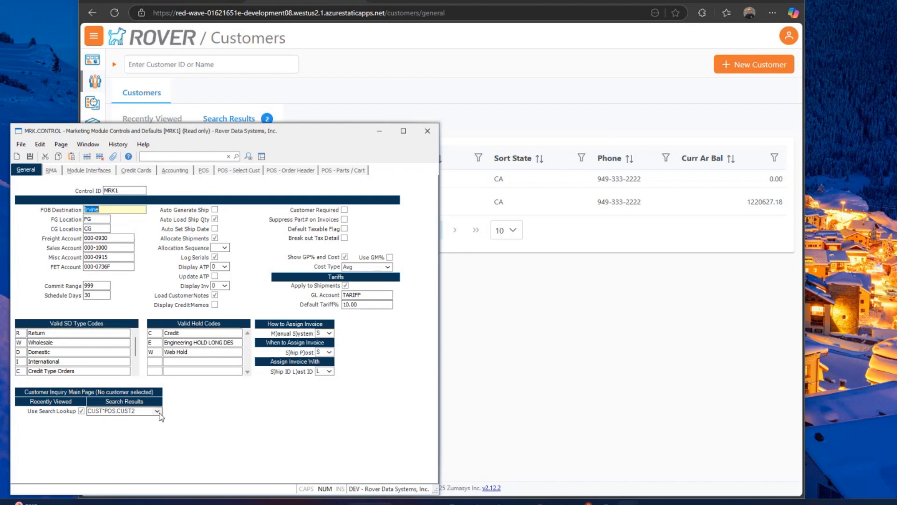
# - Compare the recently viewed customers list with the Use Search Lookup setting in the marketing controls
pyautogui.click(447, 317)
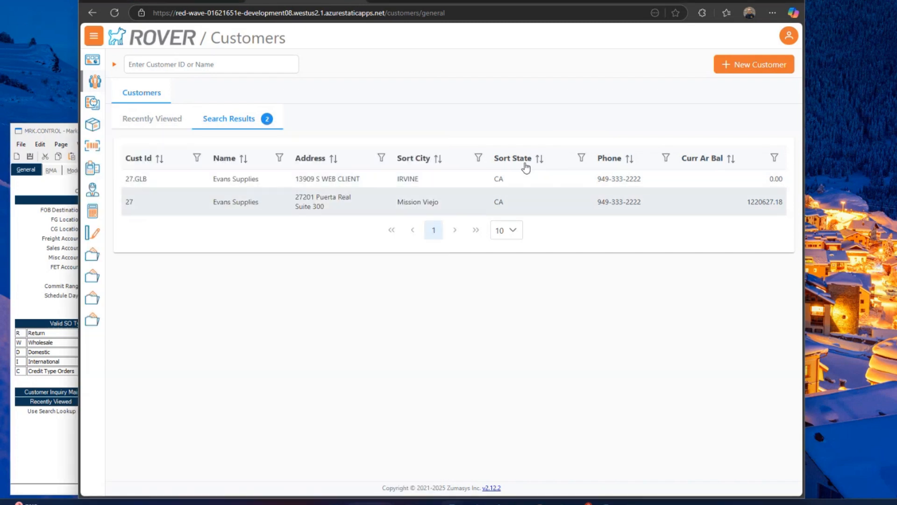
pyautogui.click(169, 120)
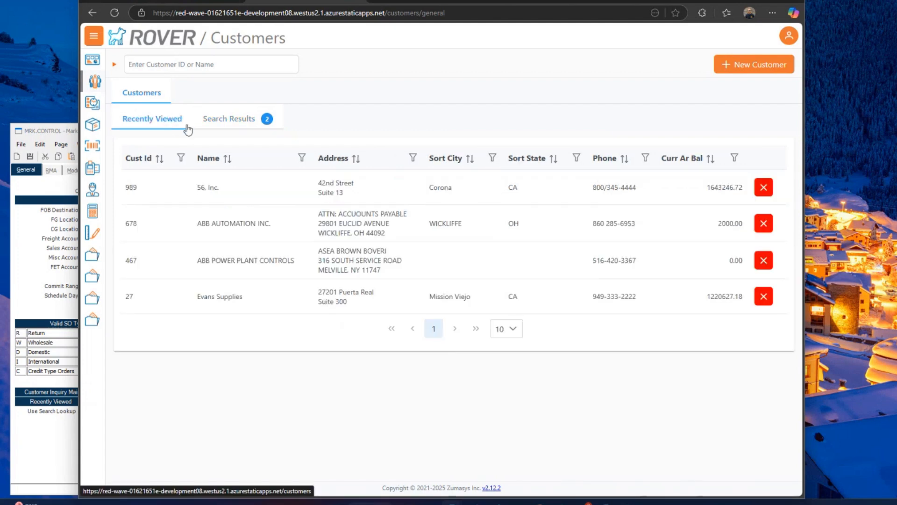
pyautogui.click(75, 419)
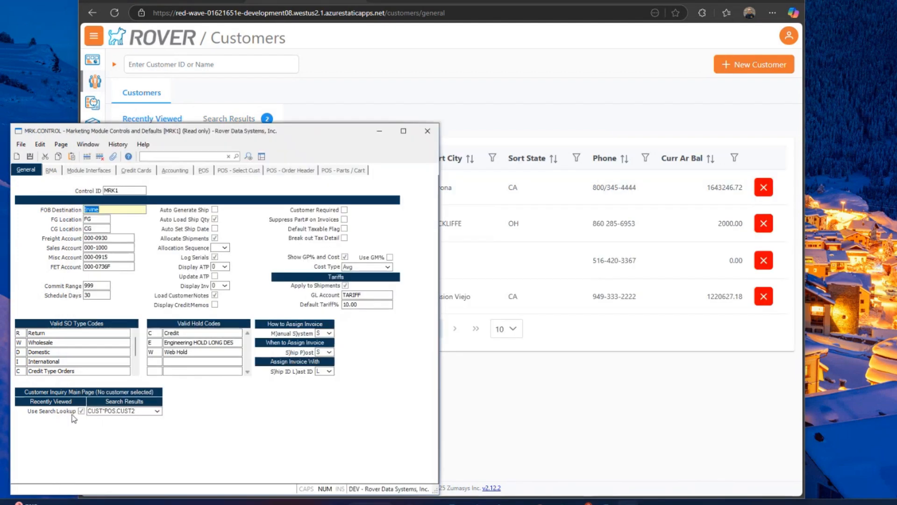
pyautogui.click(593, 160)
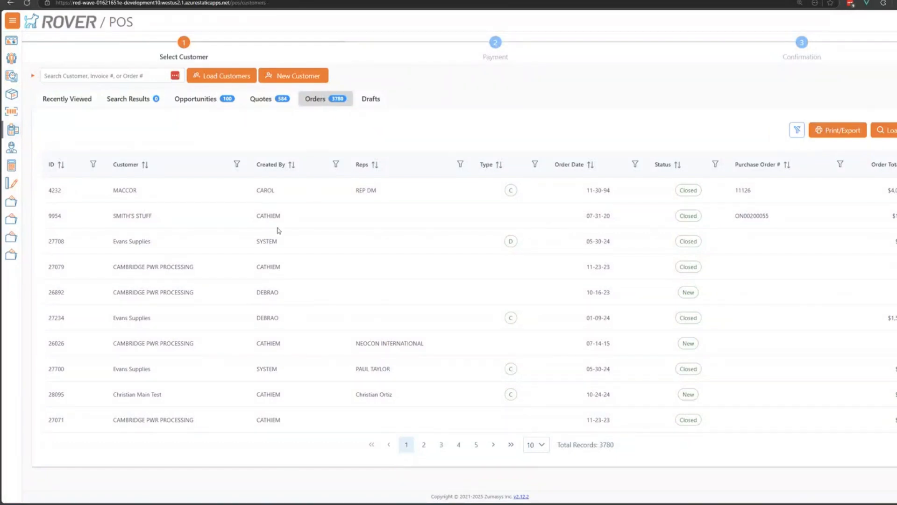
# - Start a cash deposit on the Cambridge PWR Processing order dated 10-16-23 and bring up the POS order action settings
pyautogui.click(649, 293)
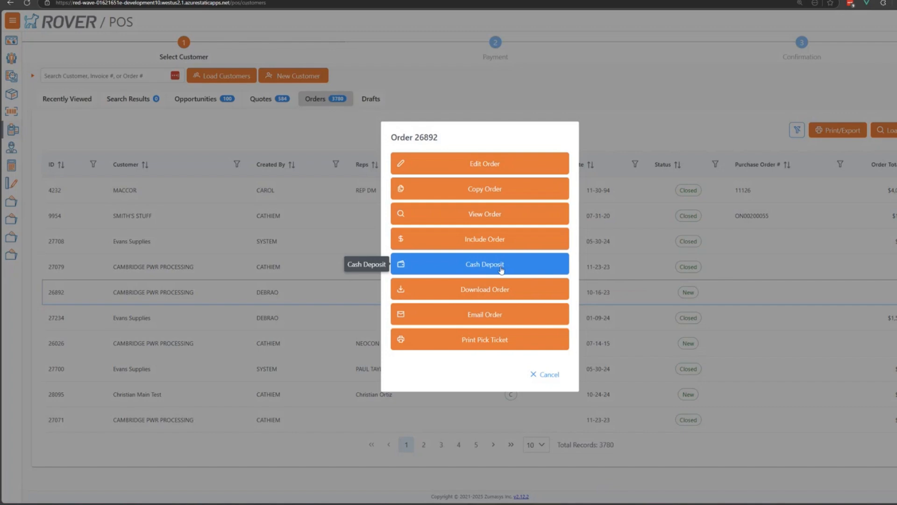
pyautogui.click(434, 274)
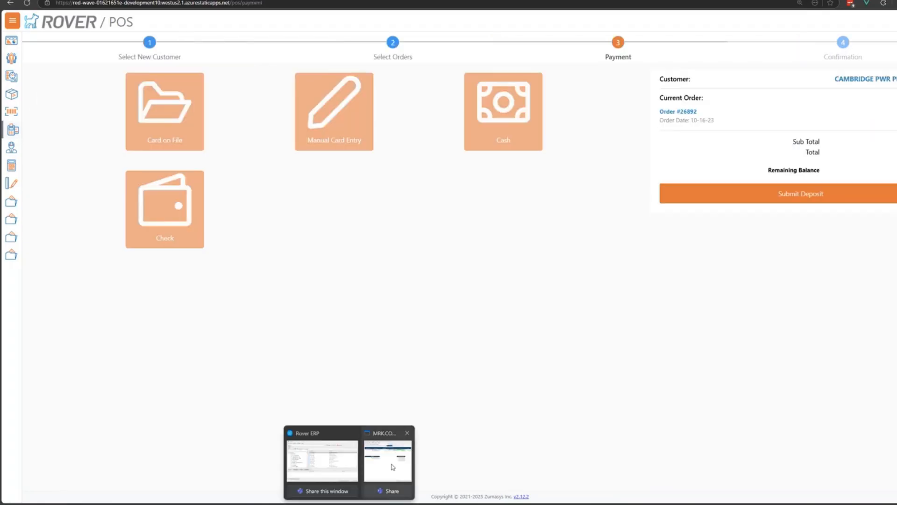
pyautogui.click(393, 467)
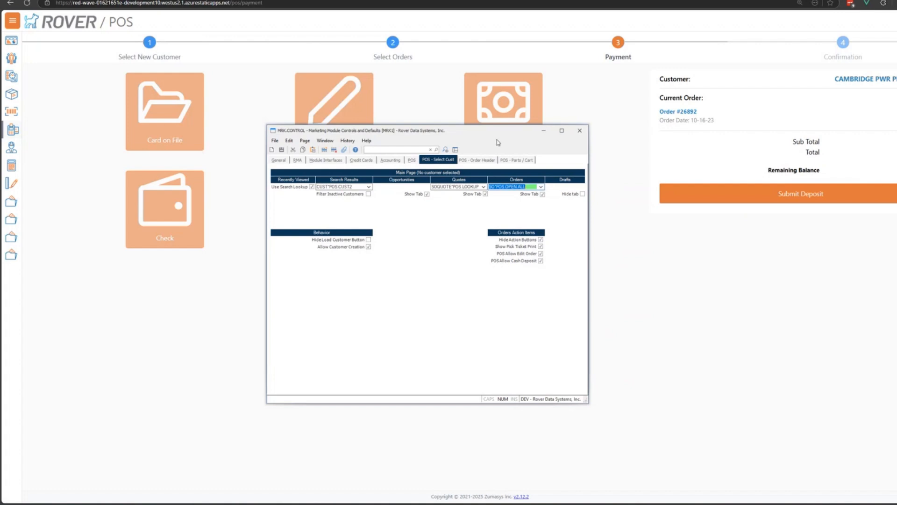
# - Move the marketing controls window out of the way and return to the POS orders list
pyautogui.moveTo(472, 133); pyautogui.dragTo(557, 143)
pyautogui.moveTo(493, 140); pyautogui.dragTo(896, 141)
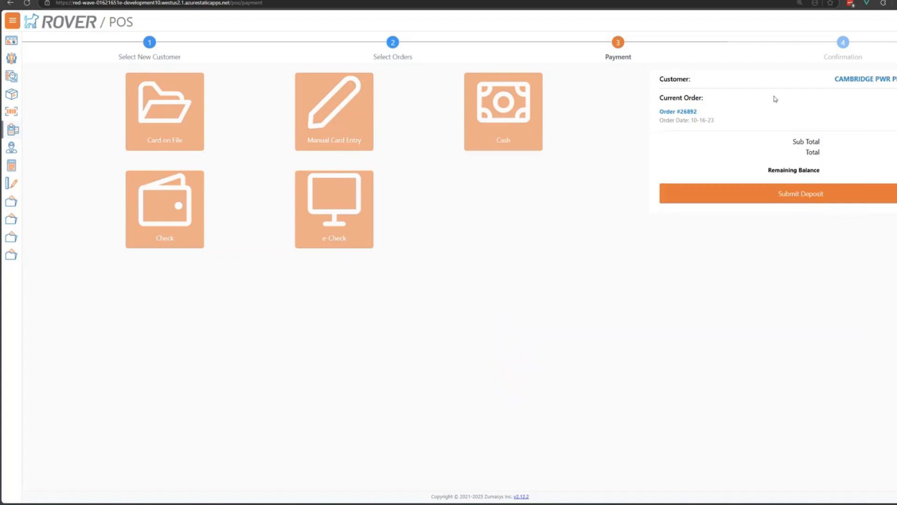
pyautogui.click(140, 51)
pyautogui.click(280, 104)
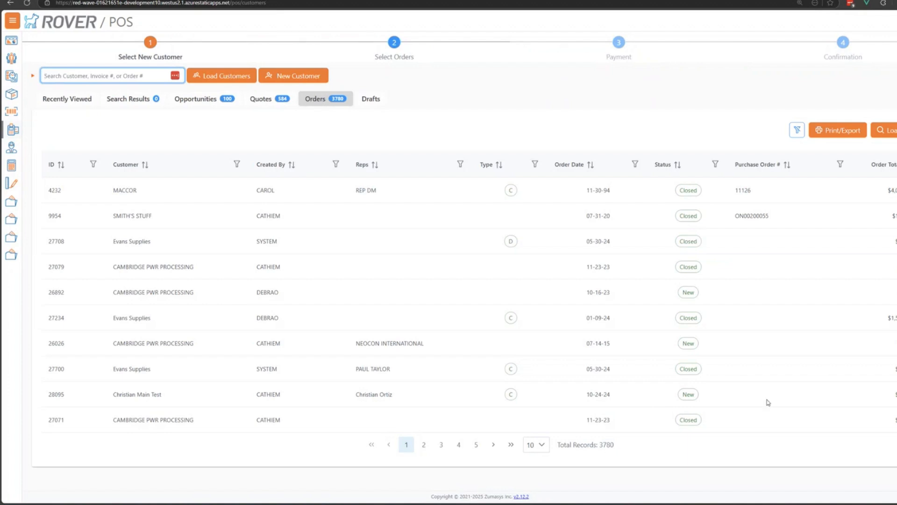
# - Submit a cash deposit of 21.55 on the order dated 10-24-24
pyautogui.click(644, 400)
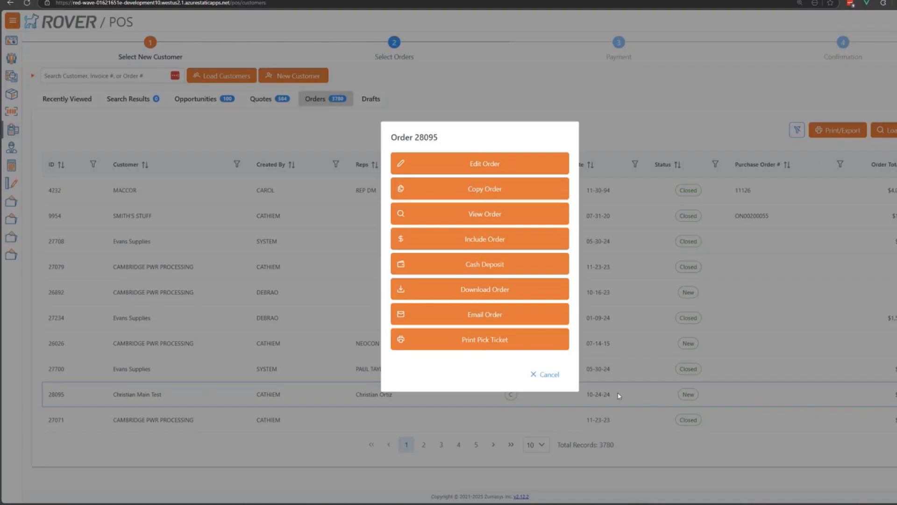
pyautogui.click(462, 263)
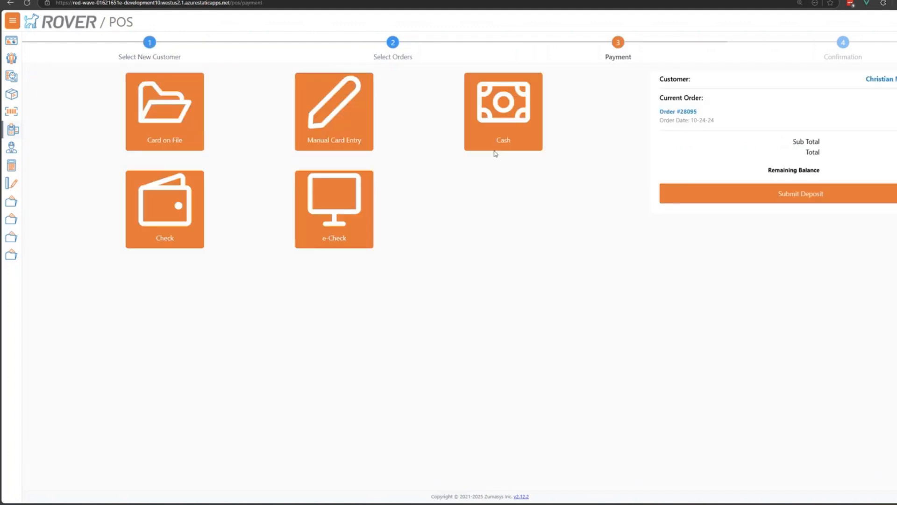
pyautogui.click(517, 139)
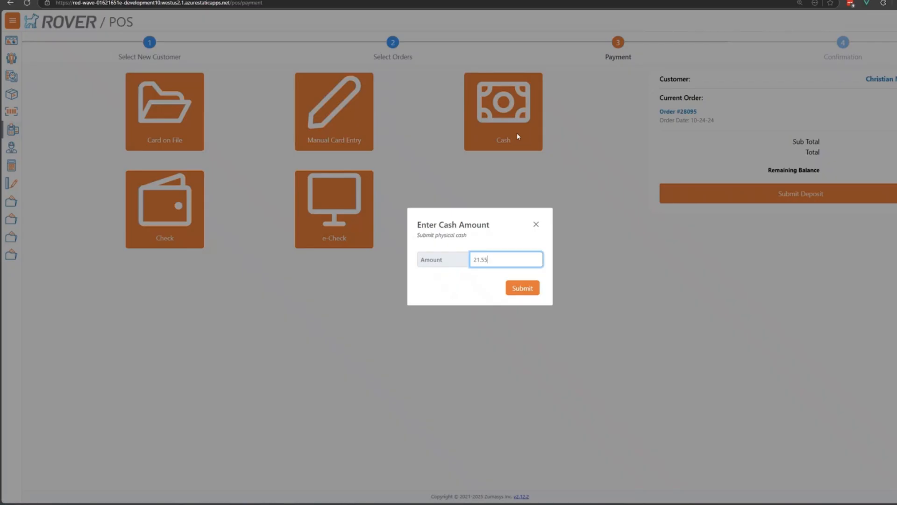
pyautogui.click(522, 289)
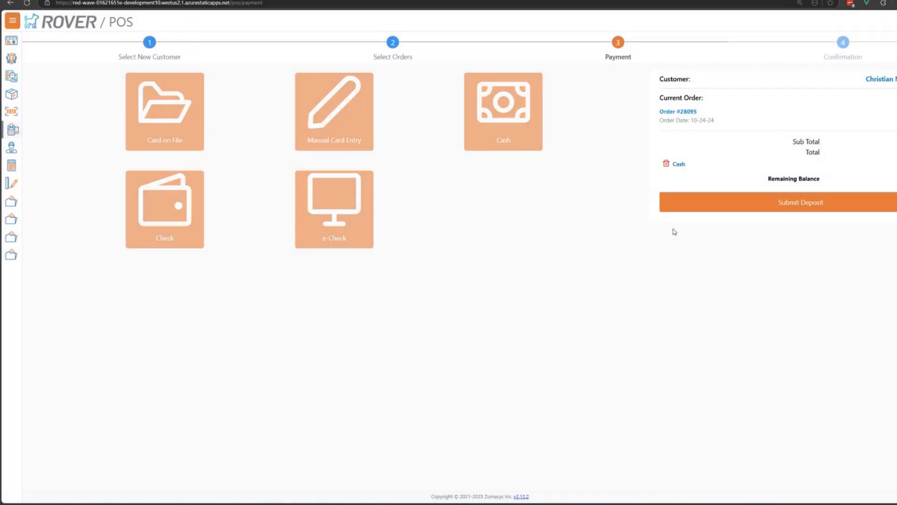
pyautogui.click(770, 210)
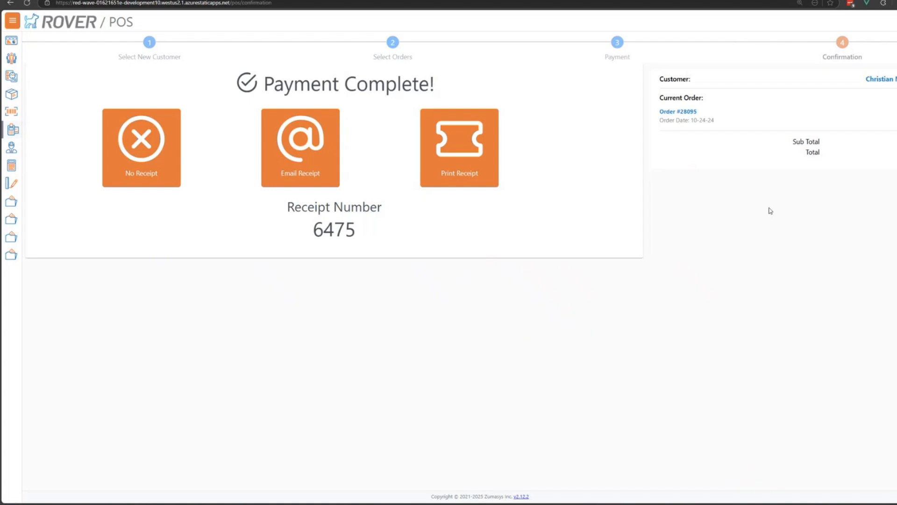
pyautogui.moveTo(315, 230); pyautogui.dragTo(414, 244)
pyautogui.click(416, 245)
pyautogui.click(520, 1)
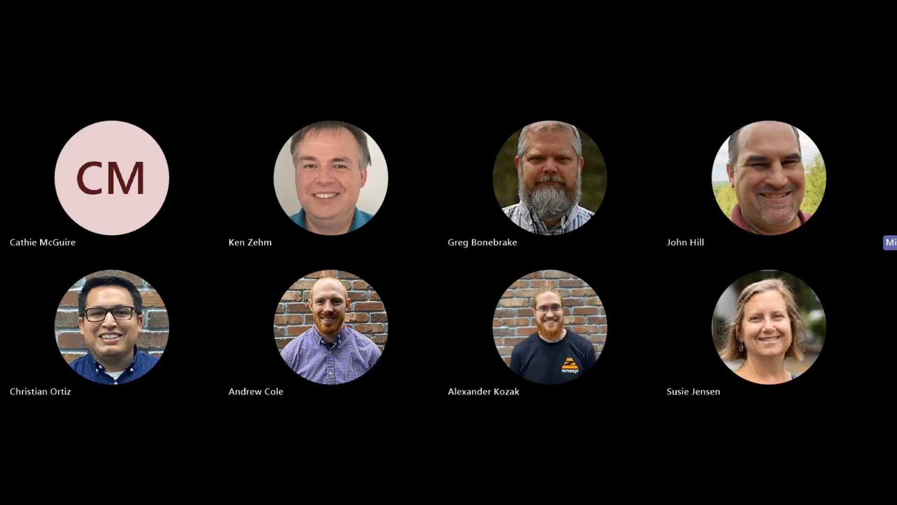
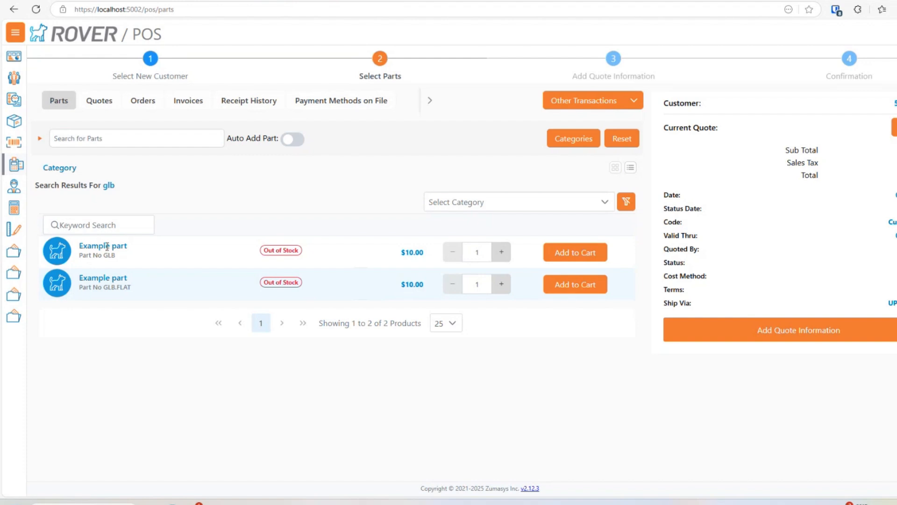
# - Compare part GLB's collapsed option groups with the POS Collapse Part Option Groups setting, and look inside the Also Purchased group
pyautogui.click(107, 246)
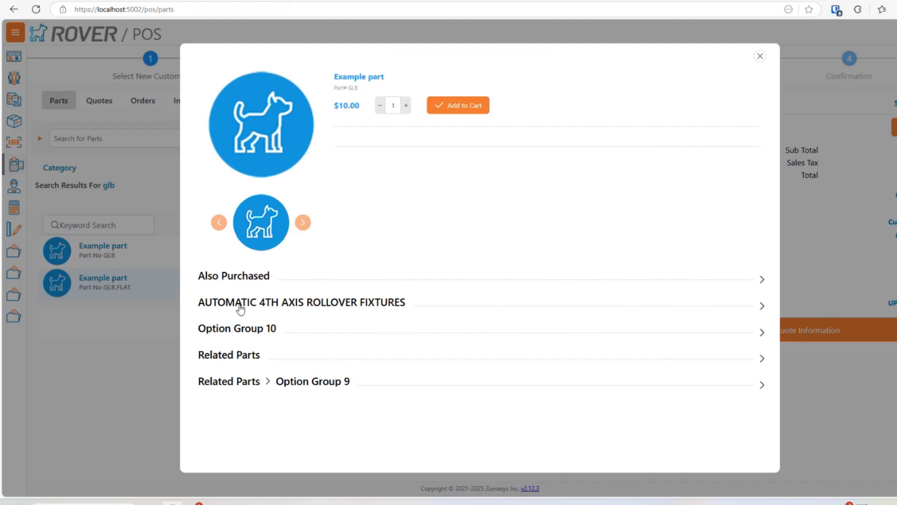
pyautogui.moveTo(50, 257); pyautogui.dragTo(584, 73)
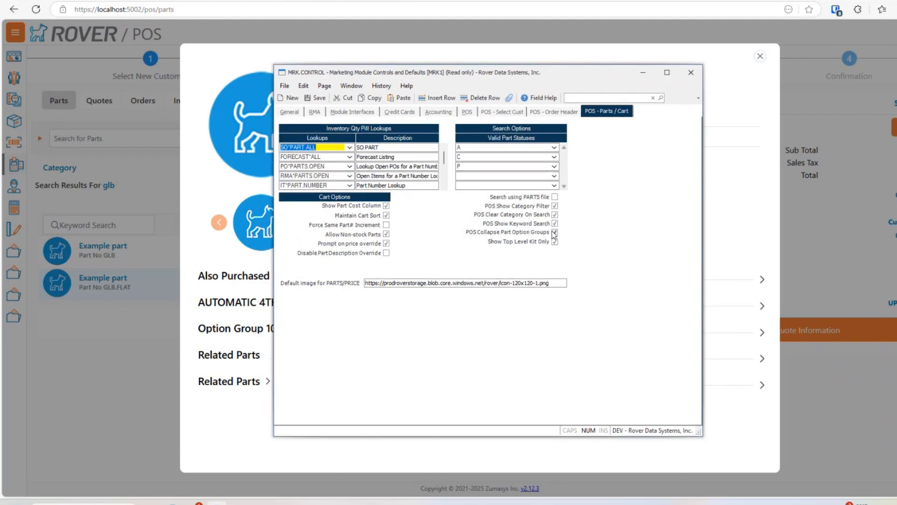
pyautogui.click(257, 425)
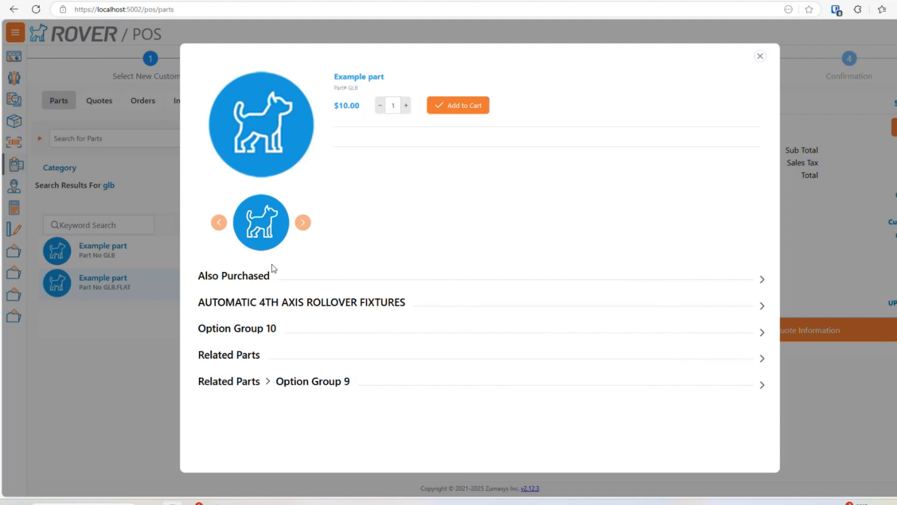
pyautogui.click(243, 277)
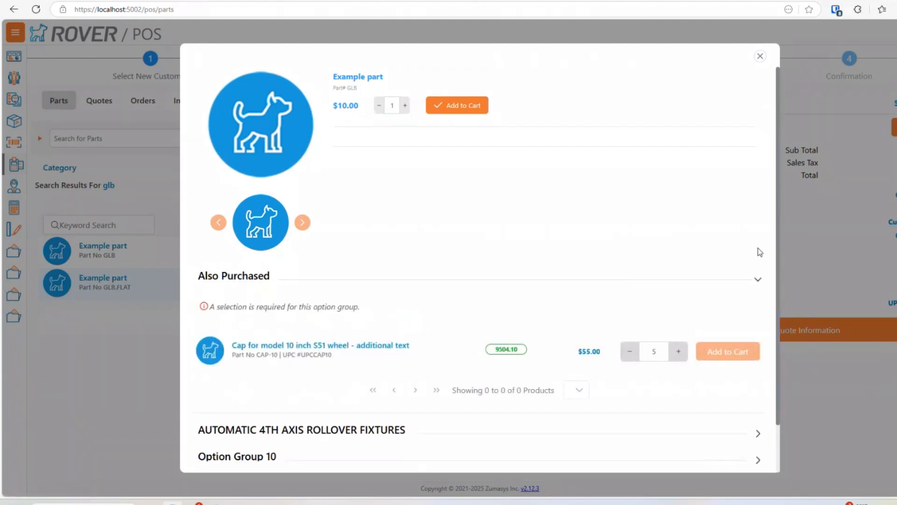
pyautogui.click(758, 279)
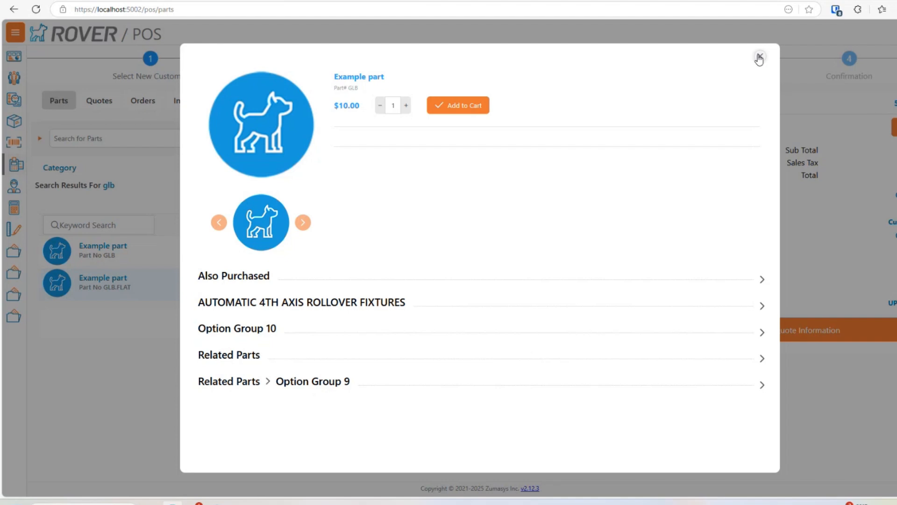
pyautogui.click(760, 56)
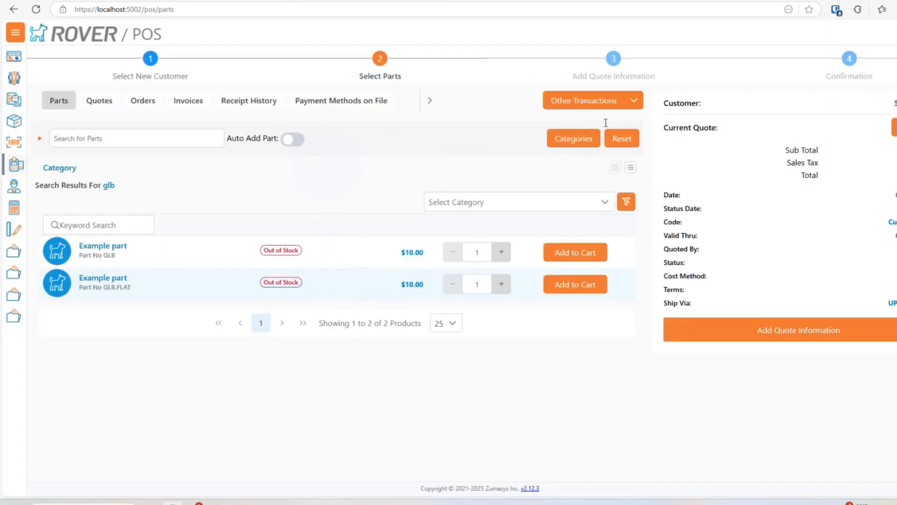
# - Open part GLB's inventory record at its Related Parts section and list its option groups
pyautogui.click(287, 252)
pyautogui.click(836, 323)
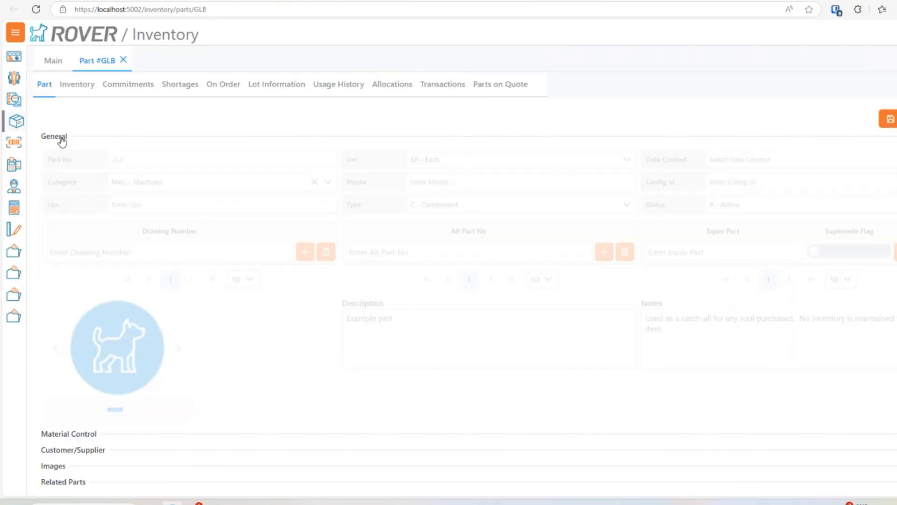
pyautogui.click(65, 201)
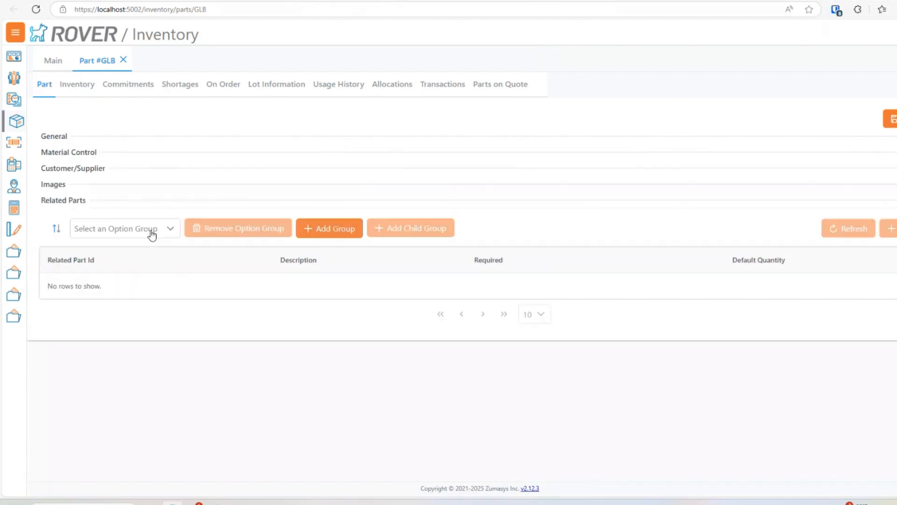
pyautogui.click(124, 229)
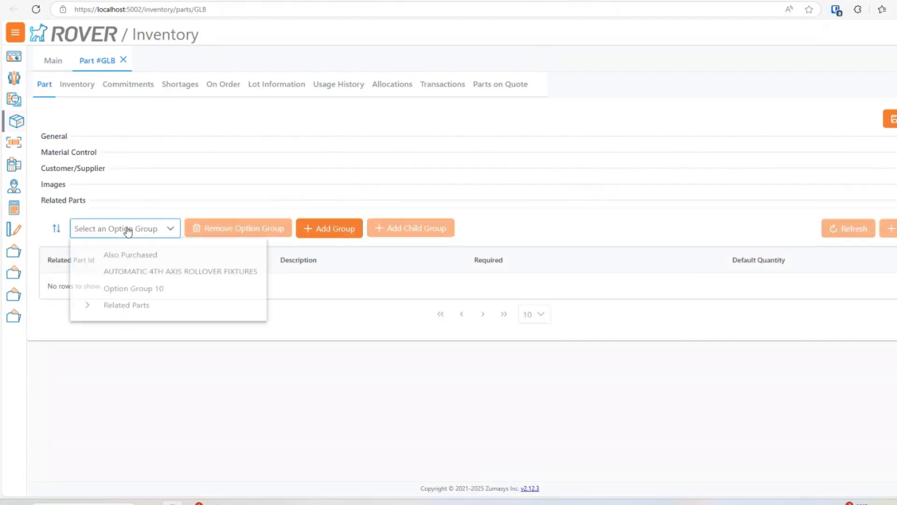
# - Reorder part GLB's option groups with Option Group 10 below Related Parts and Also Purchased last, and save the order
pyautogui.click(56, 230)
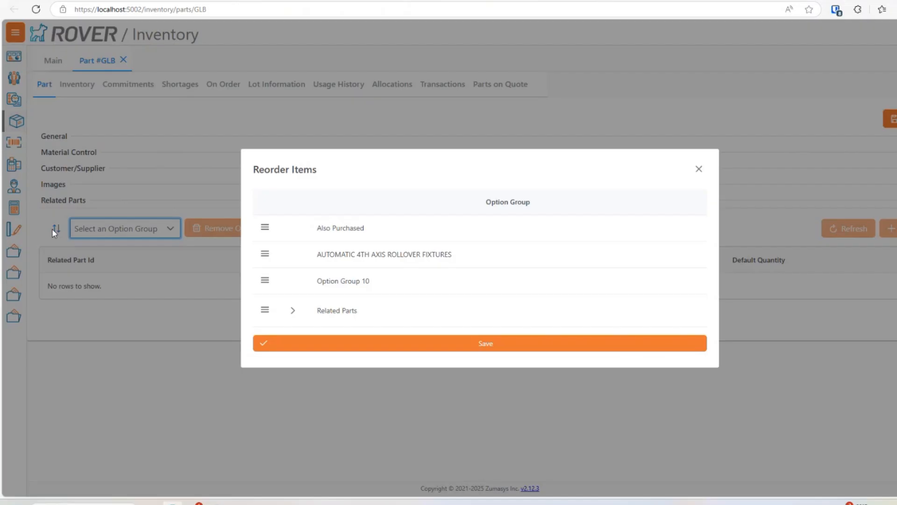
pyautogui.moveTo(264, 227); pyautogui.dragTo(279, 327)
pyautogui.moveTo(265, 254); pyautogui.dragTo(270, 299)
pyautogui.click(498, 350)
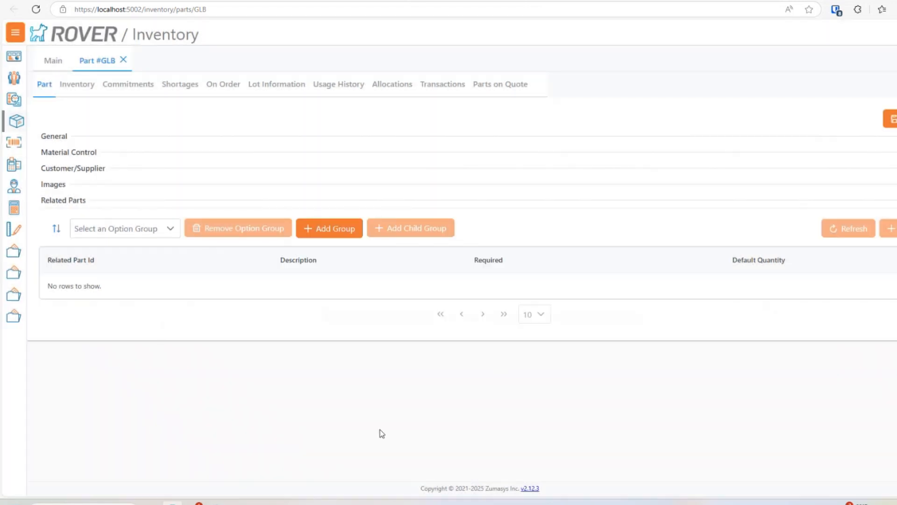
pyautogui.click(175, 230)
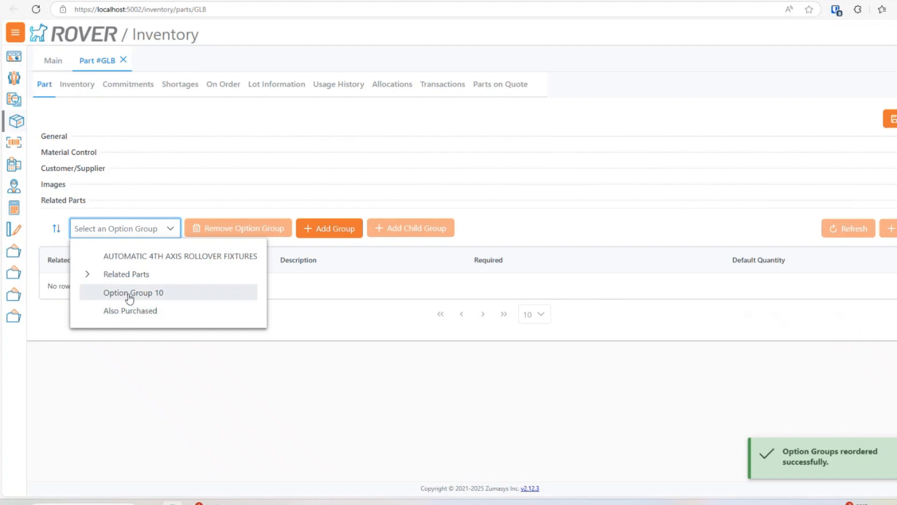
pyautogui.click(164, 384)
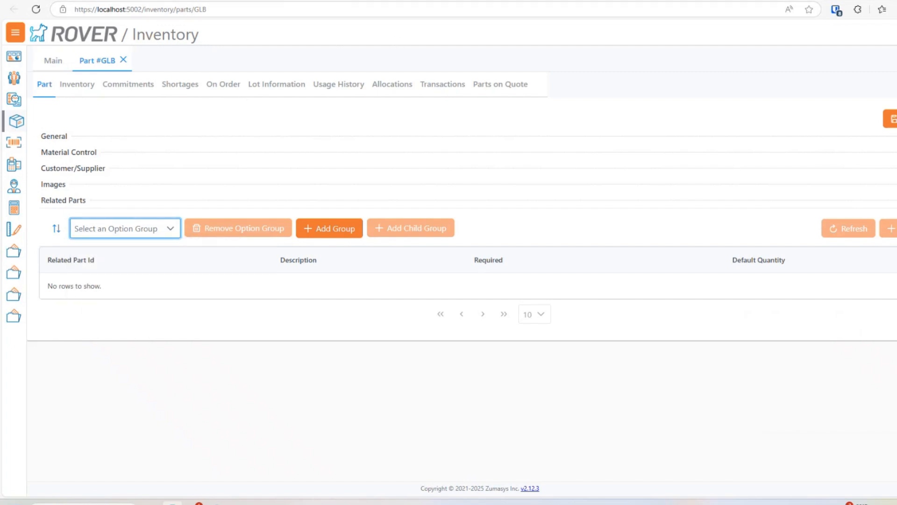
# - Check the option group order in part GLB's details in the POS
pyautogui.click(346, 1)
pyautogui.click(101, 255)
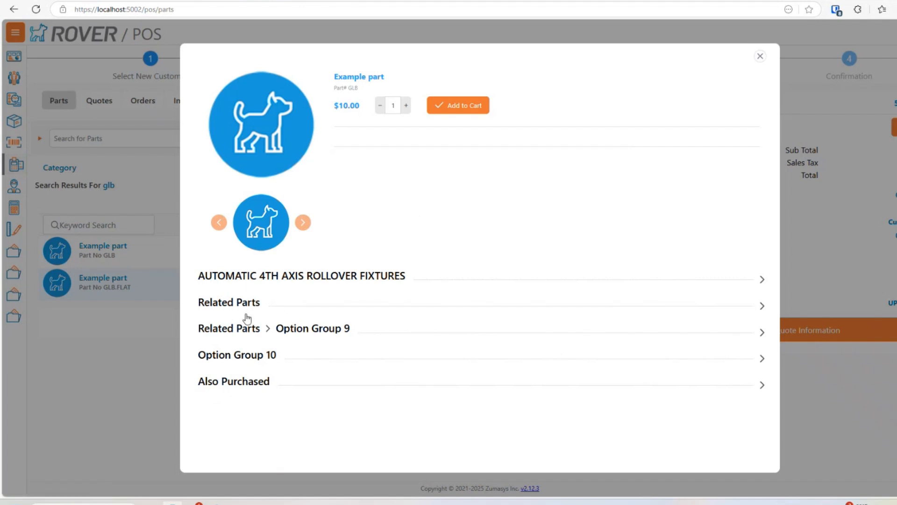
pyautogui.click(761, 56)
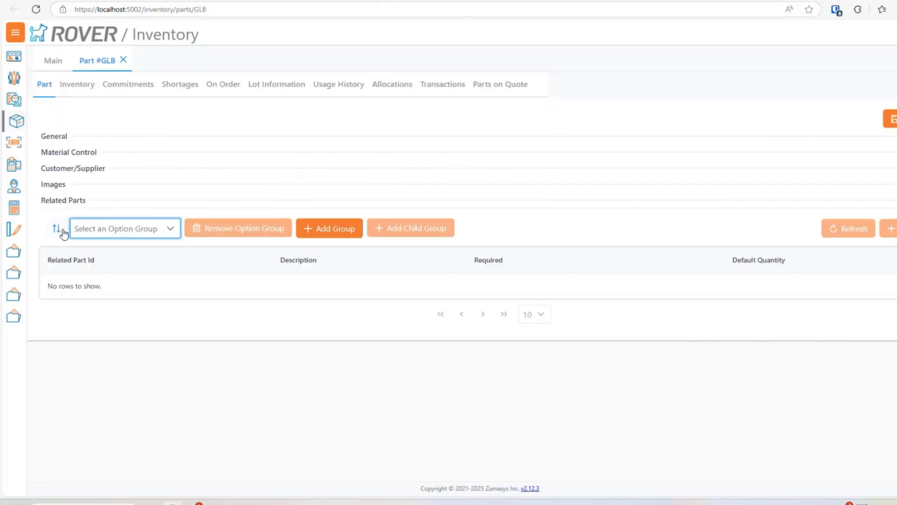
# - Move Option Group 9 above Option Group 5 and, within Option Group 9, Lot Items above Option Group 7, and save the order
pyautogui.click(60, 229)
pyautogui.click(293, 257)
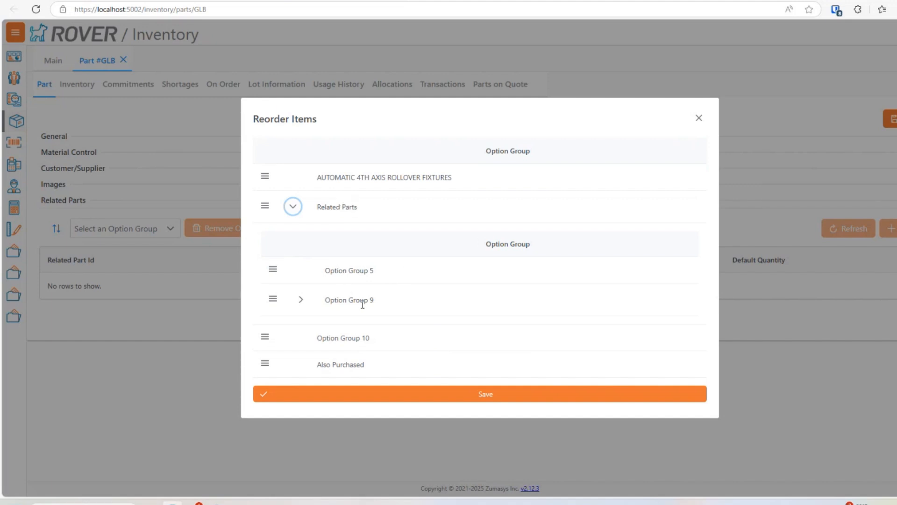
pyautogui.moveTo(273, 299); pyautogui.dragTo(289, 282)
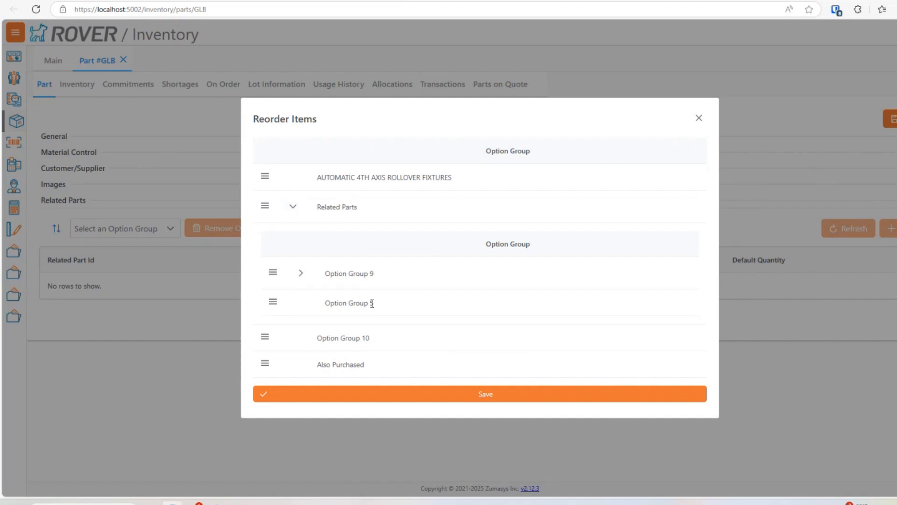
pyautogui.click(301, 273)
pyautogui.moveTo(280, 314); pyautogui.dragTo(281, 289)
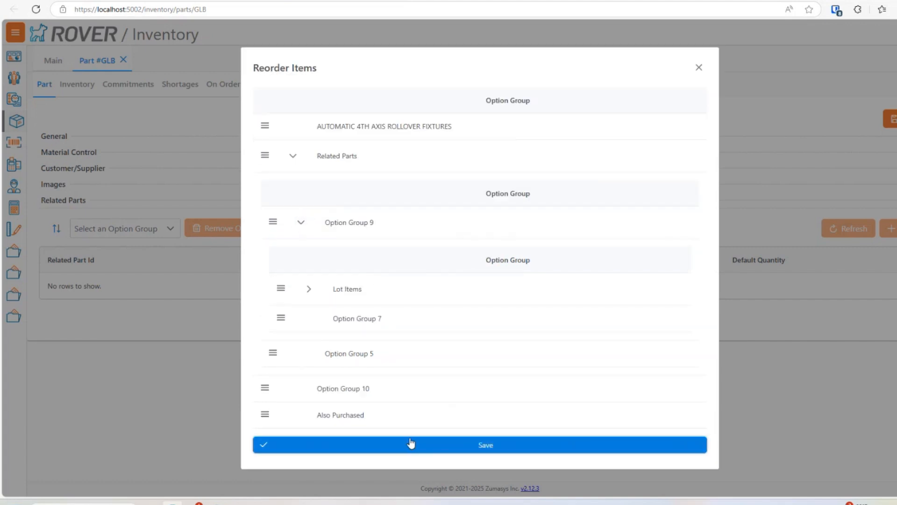
pyautogui.click(410, 443)
# - Check the order of the child groups under Related Parts and Option Group 9 in part GLB's option group list
pyautogui.click(168, 229)
pyautogui.click(87, 275)
pyautogui.click(96, 292)
pyautogui.click(533, 358)
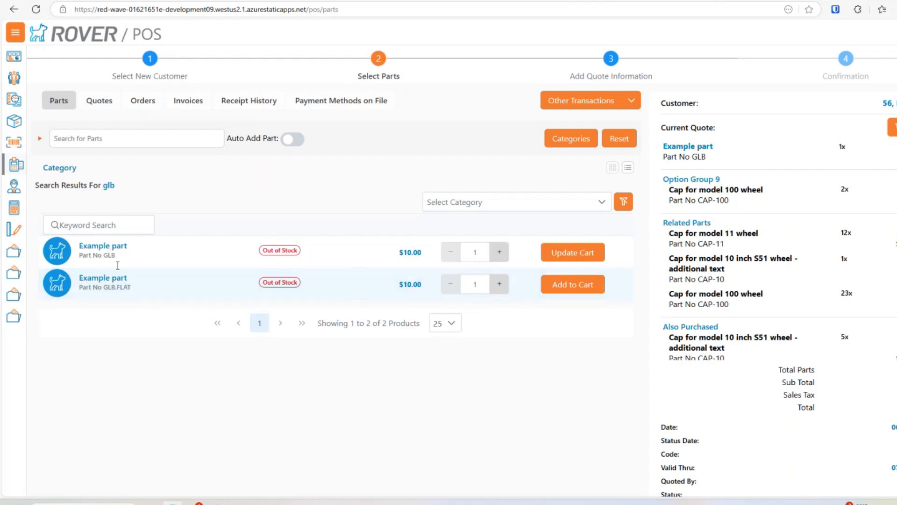
# - Bring up the marketing controls over the POS cart and examine the parts and cart settings, including Show Top Level Kit Only
pyautogui.click(216, 503)
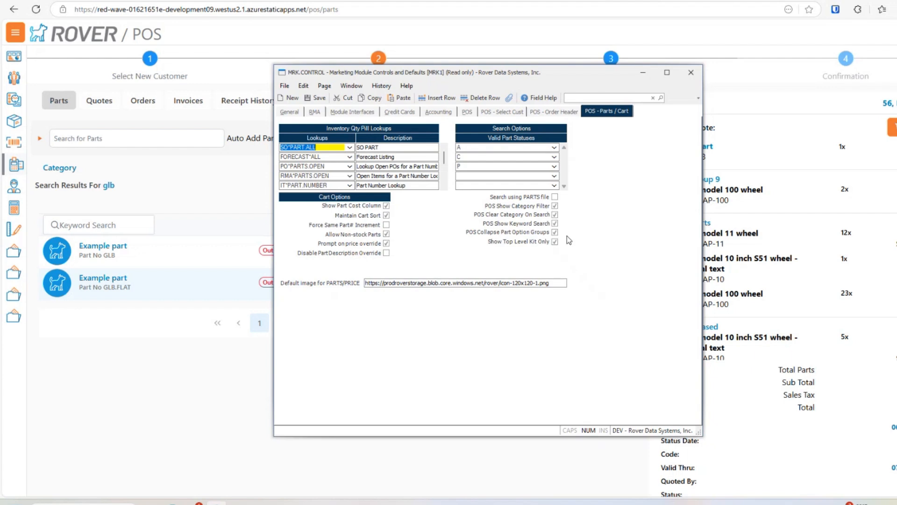
pyautogui.moveTo(642, 74); pyautogui.dragTo(640, 78)
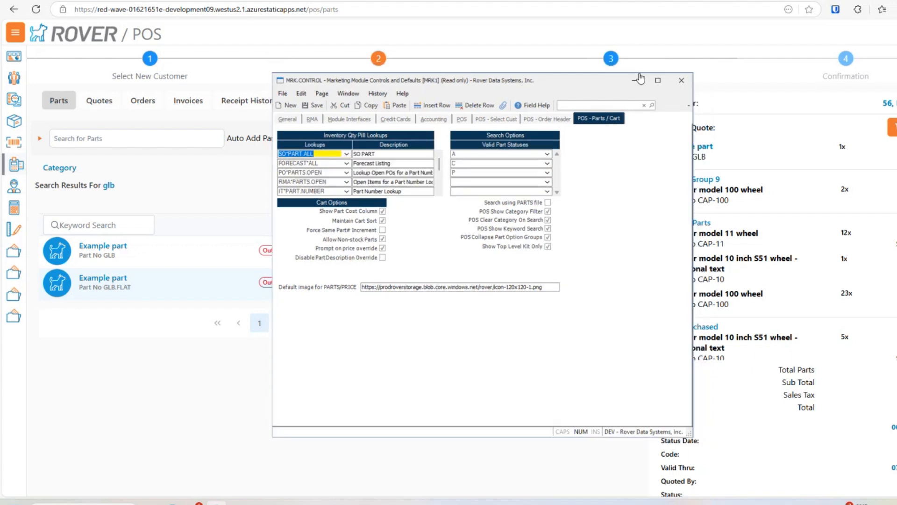
pyautogui.click(638, 80)
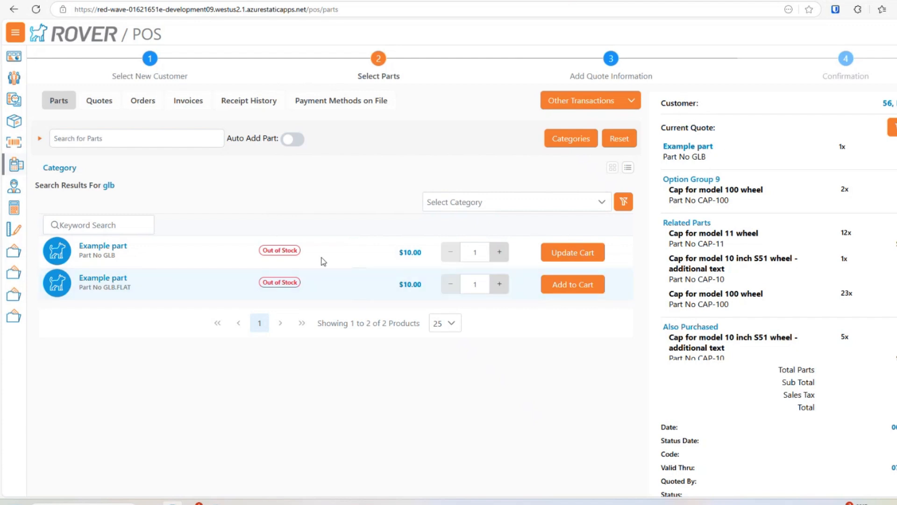
# - Expand Option Group 9 in part GLB's details and compare the Cap for model 100 wheel quantities with the current quote
pyautogui.click(170, 242)
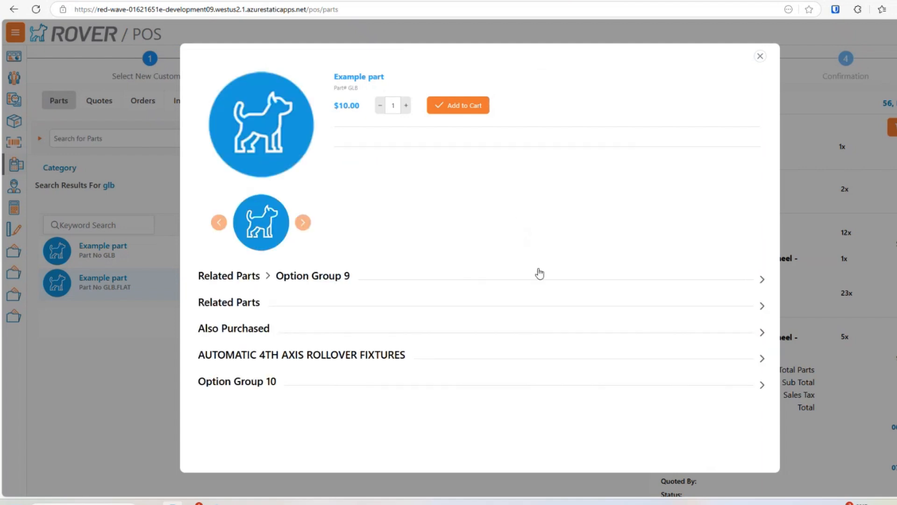
pyautogui.click(538, 279)
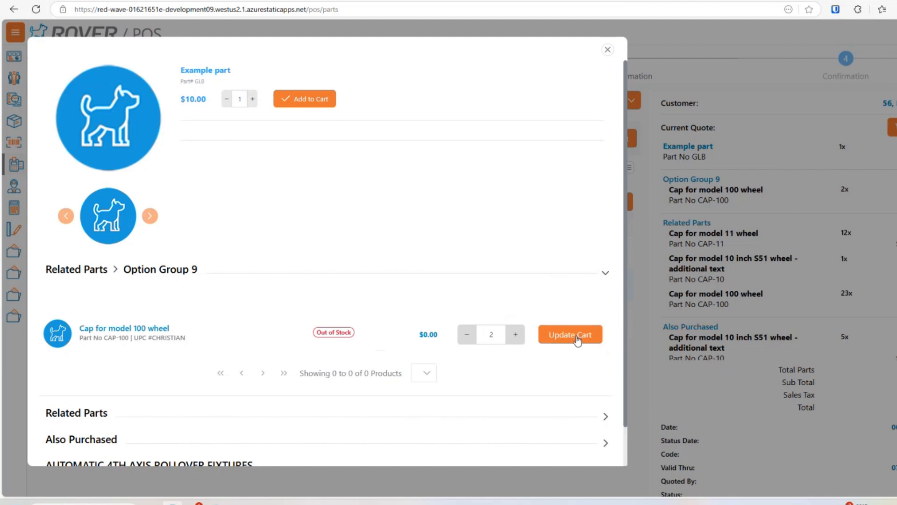
pyautogui.click(312, 108)
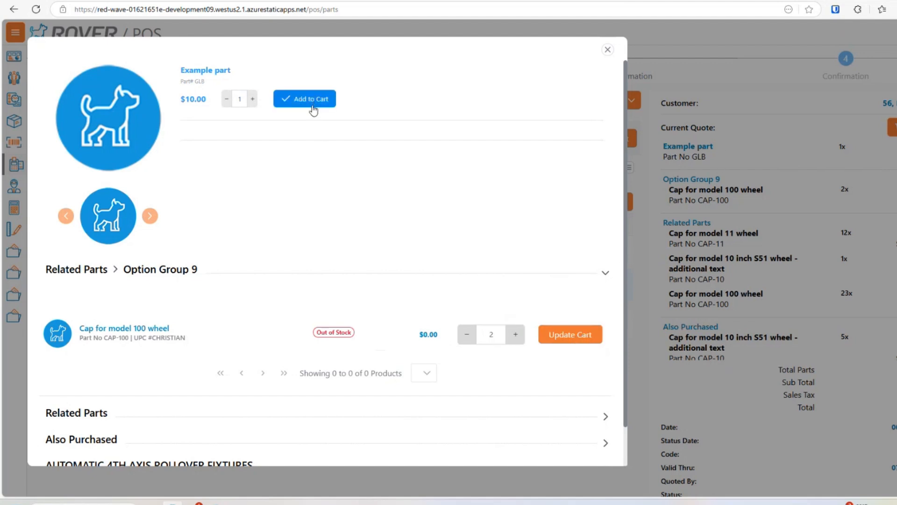
pyautogui.click(492, 333)
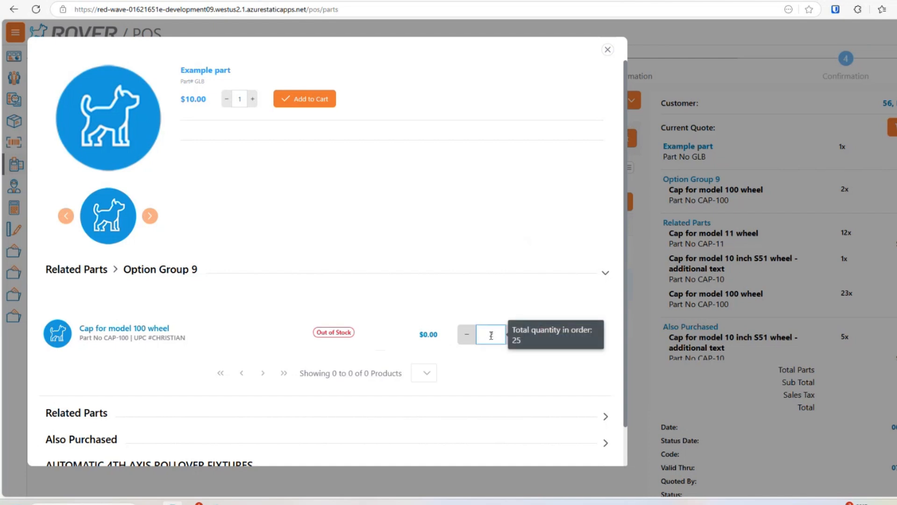
pyautogui.click(496, 285)
pyautogui.click(267, 268)
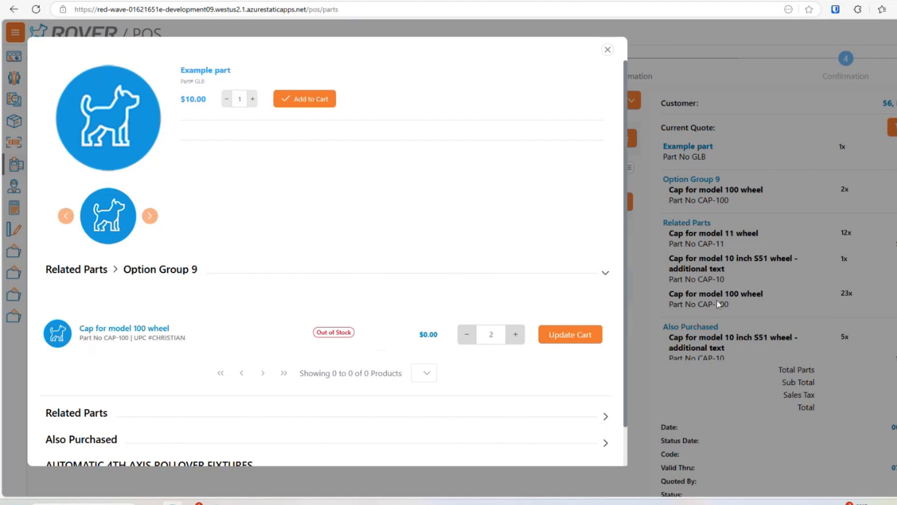
# - Set the quantity of Cap for model 100 wheel in Option Group 9 to 5 and update the cart
pyautogui.click(515, 333)
pyautogui.click(579, 336)
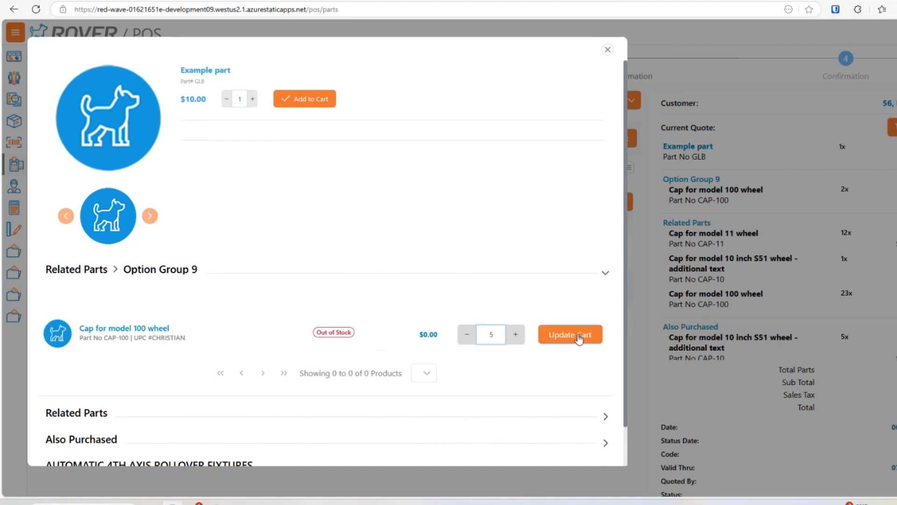
pyautogui.click(579, 338)
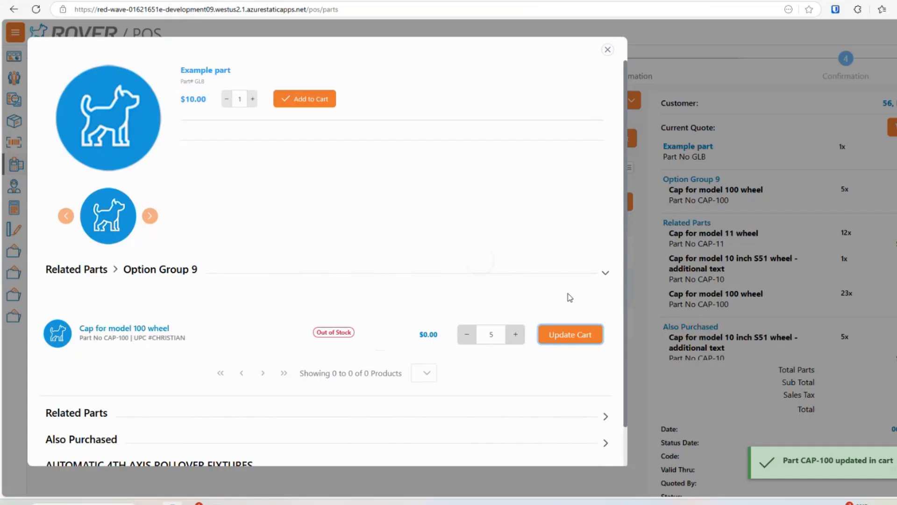
pyautogui.click(488, 334)
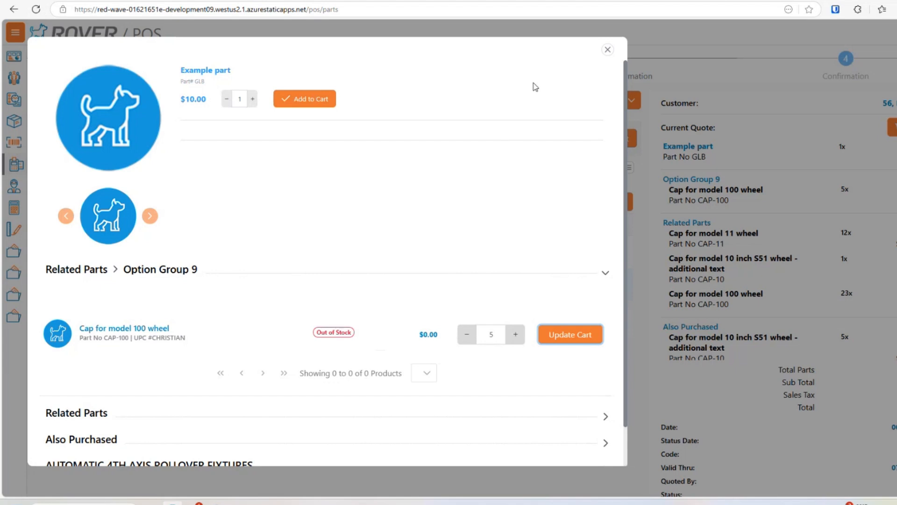
pyautogui.moveTo(444, 48); pyautogui.dragTo(487, 48)
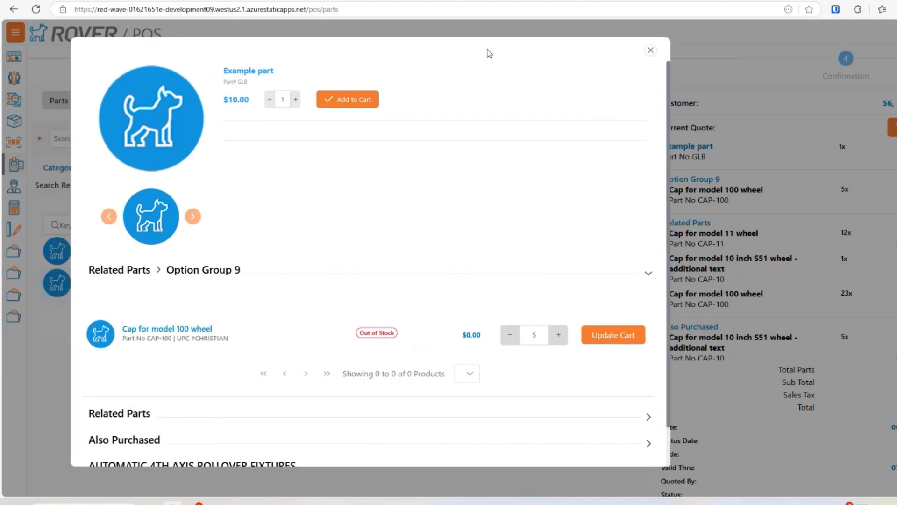